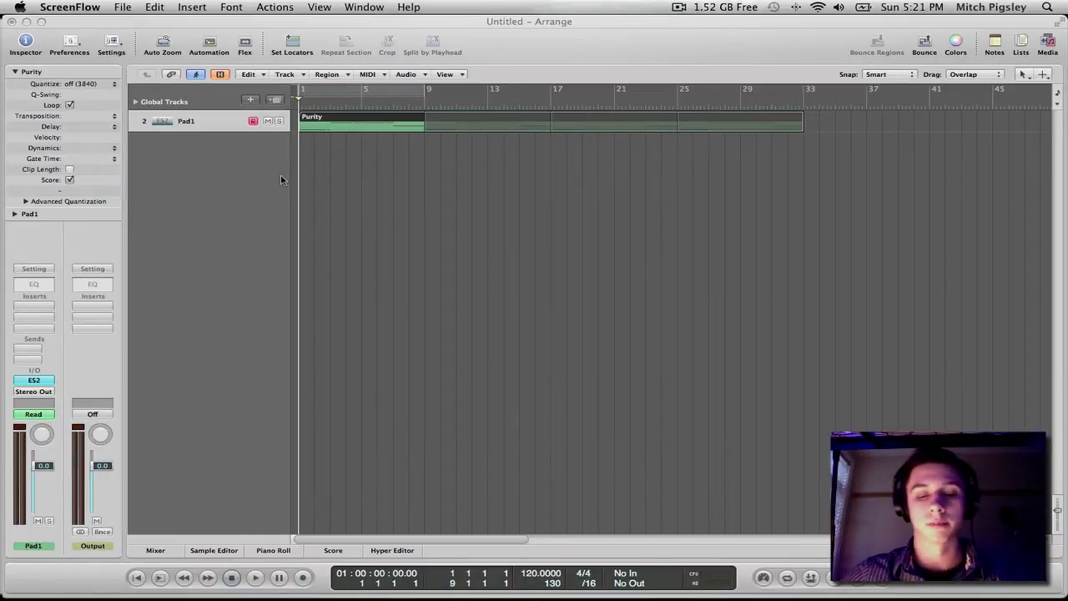
Step: Play back the Purity pad arrangement and stop it around bar 6
left_click(372, 270)
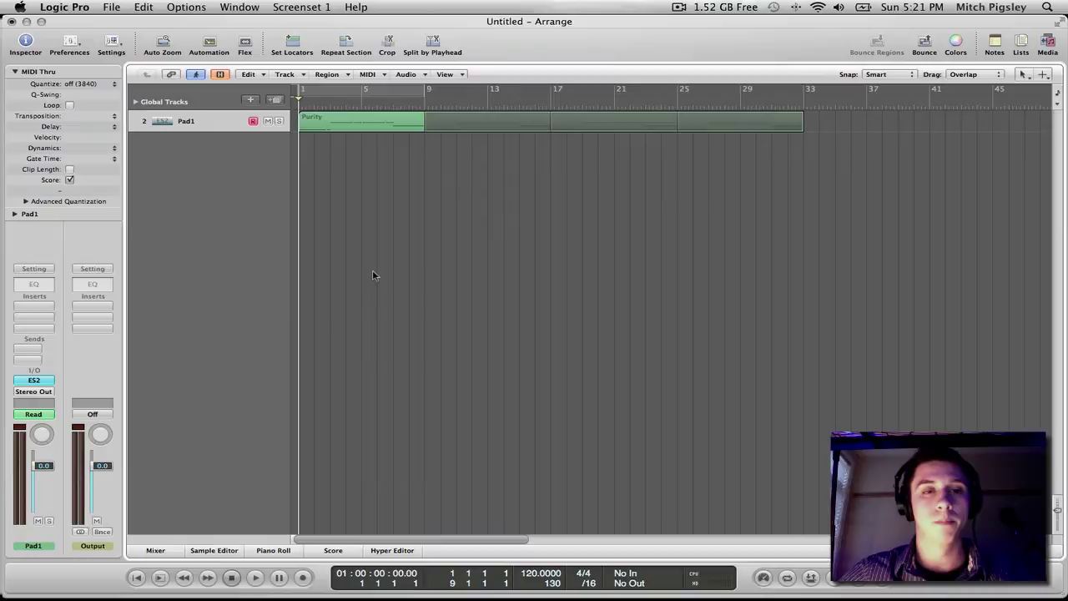
key("space")
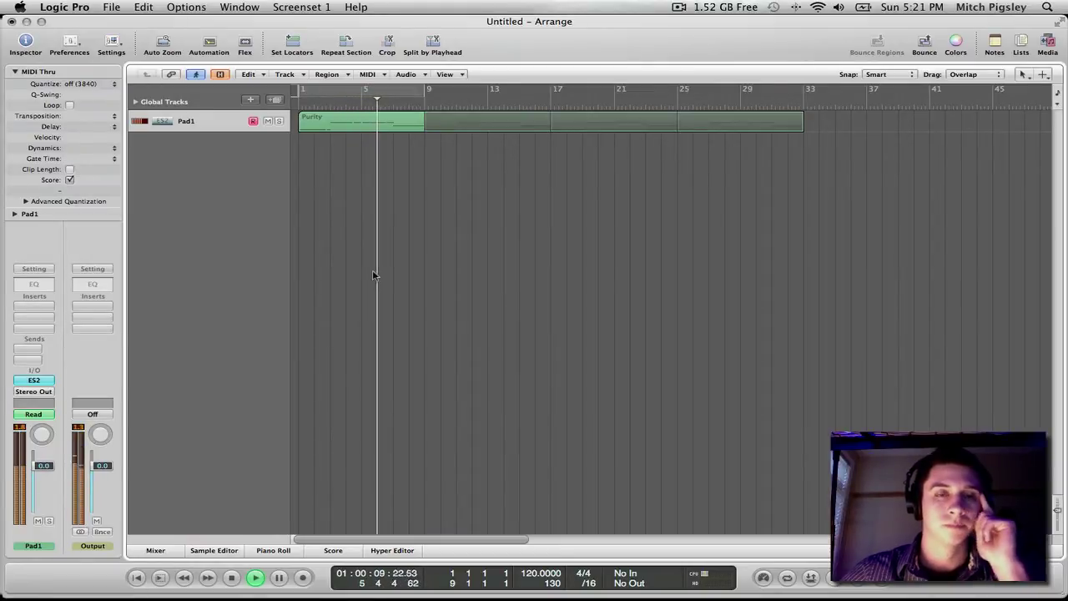
key("space")
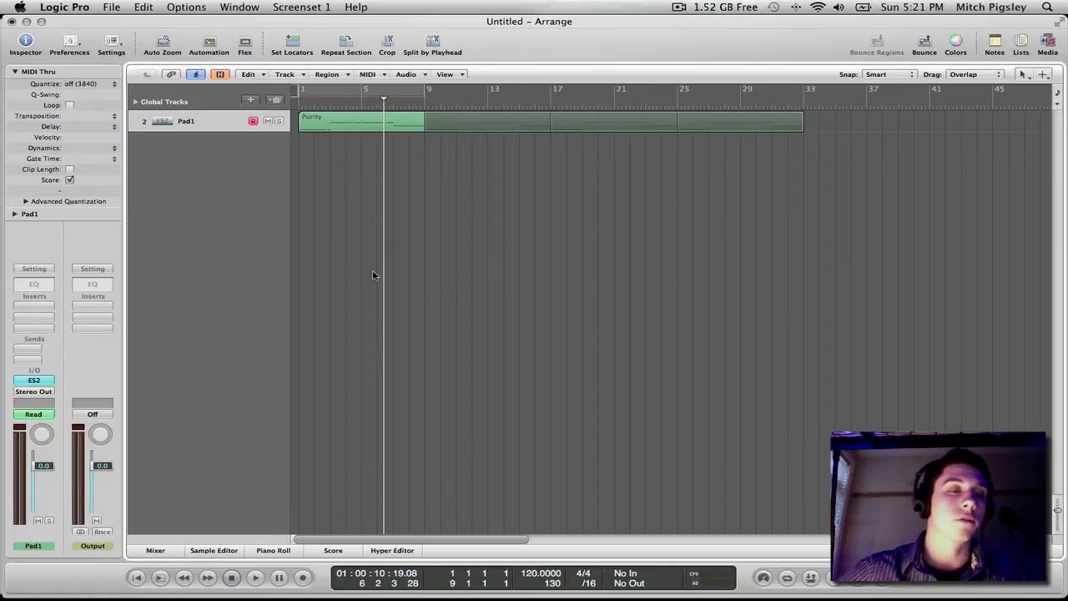
Step: Route Pad1's send to Bus 10, creating the new Aux 2 channel
left_click(25, 355)
mouse_move(42, 361)
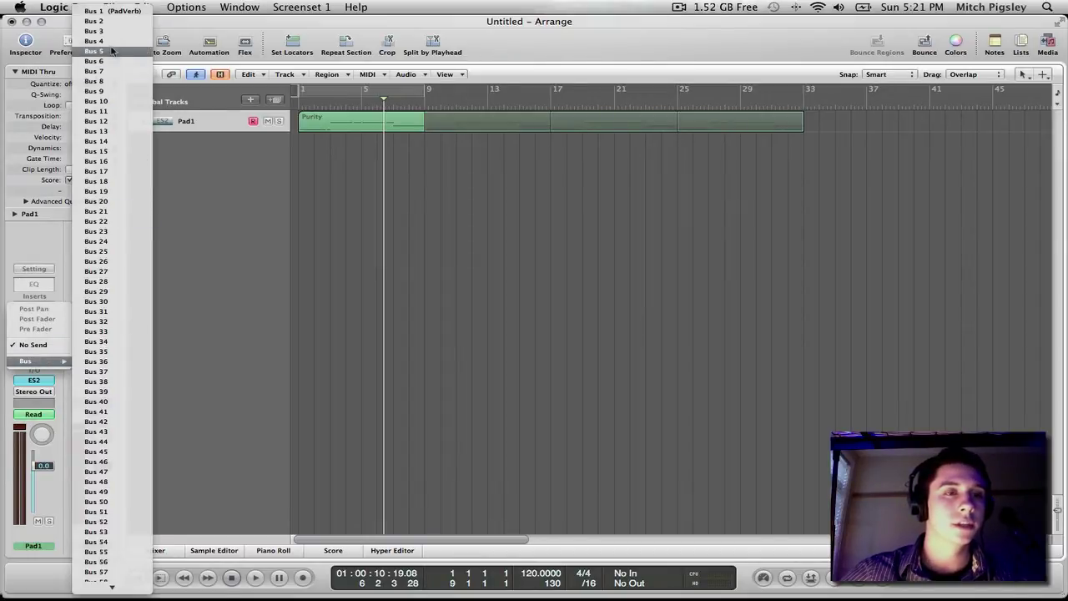
left_click(107, 101)
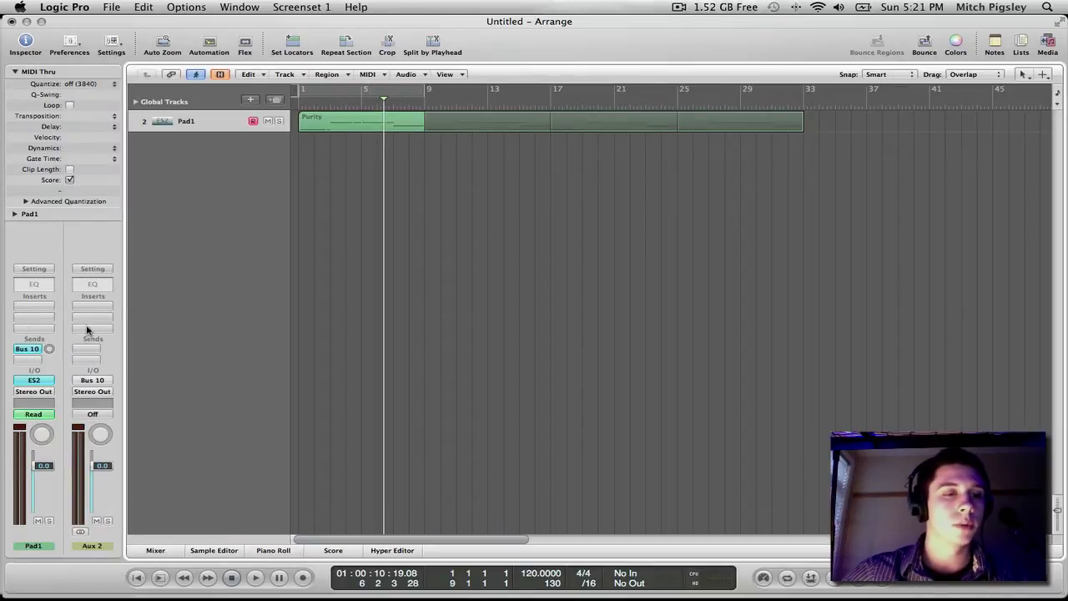
left_click(93, 307)
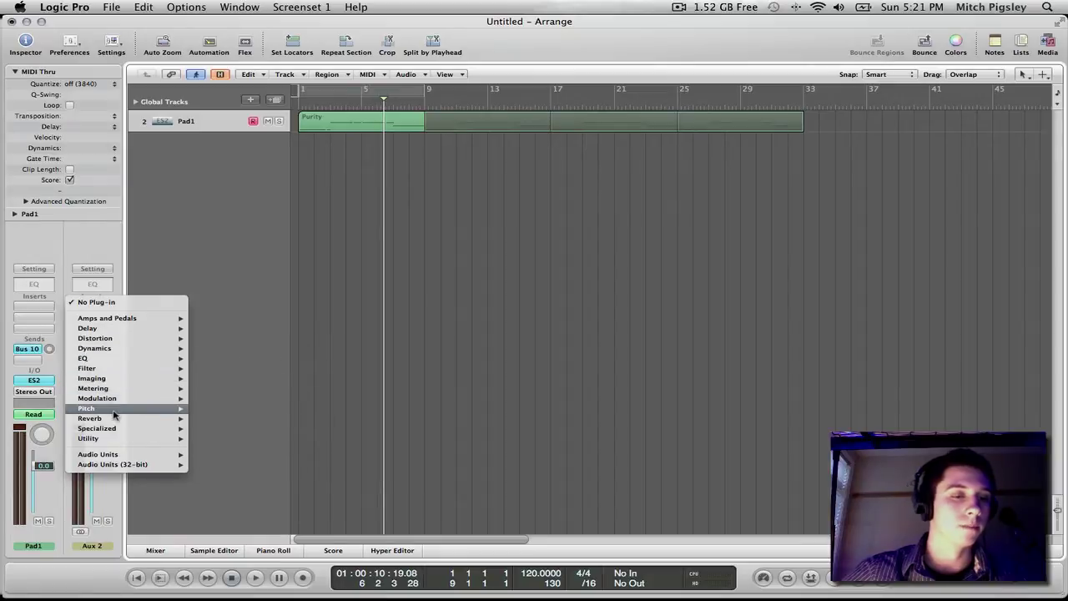
Step: Load stereo Space Designer on Aux 2 with the 04.2s Black Hole preset
mouse_move(117, 418)
mouse_move(236, 468)
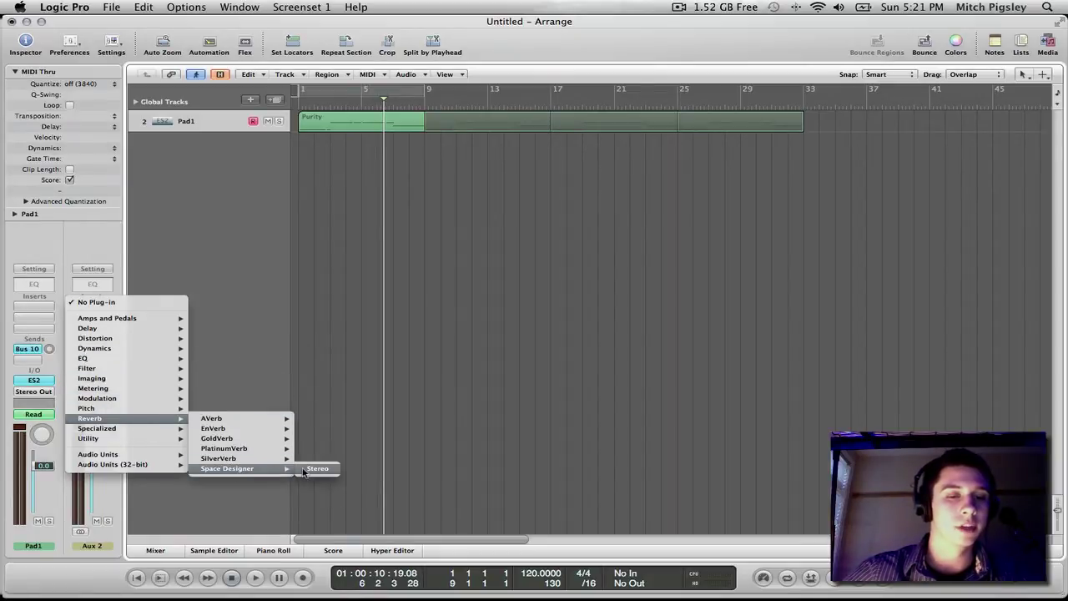
left_click(303, 472)
left_click_drag(421, 56, 653, 95)
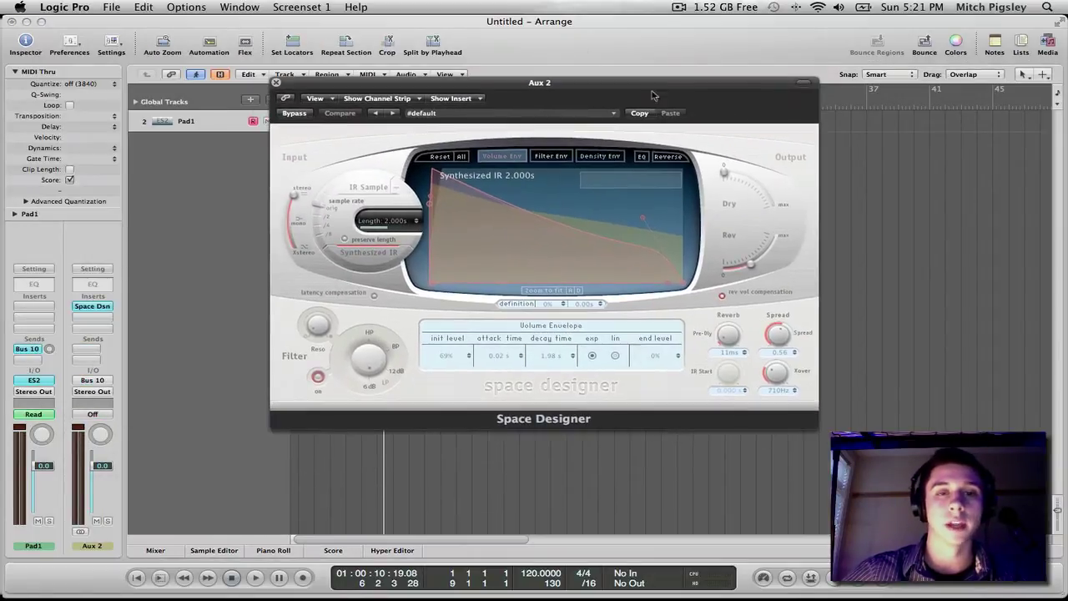
left_click(601, 114)
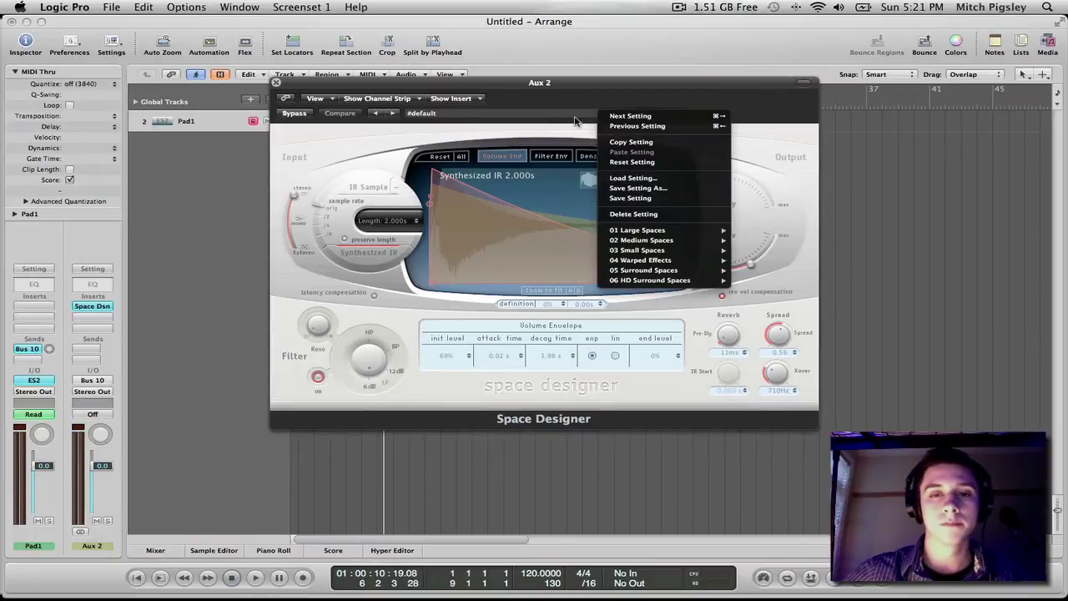
mouse_move(665, 230)
mouse_move(740, 235)
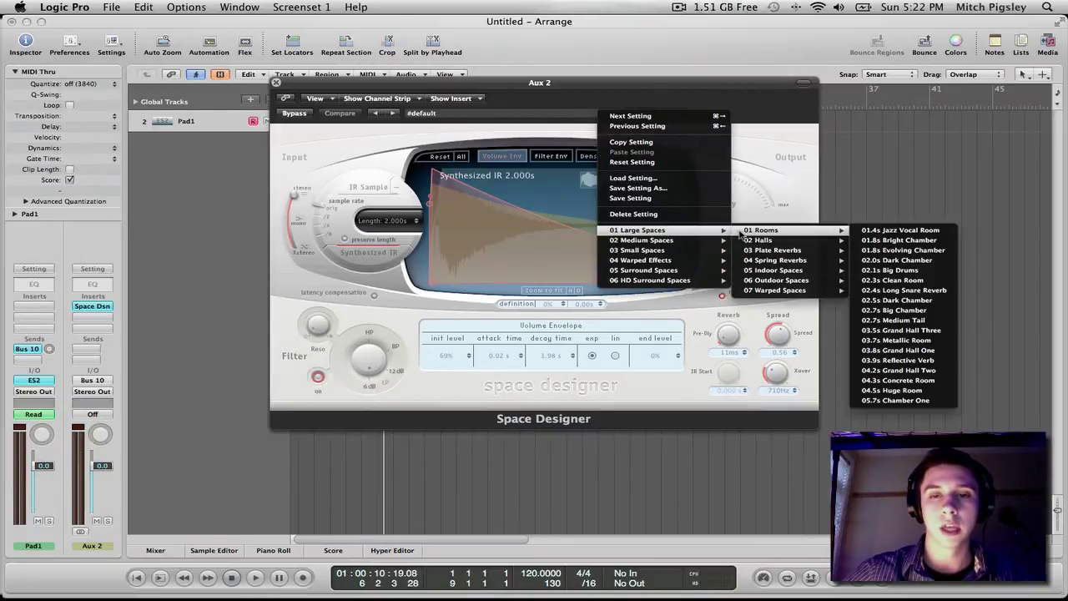
mouse_move(809, 291)
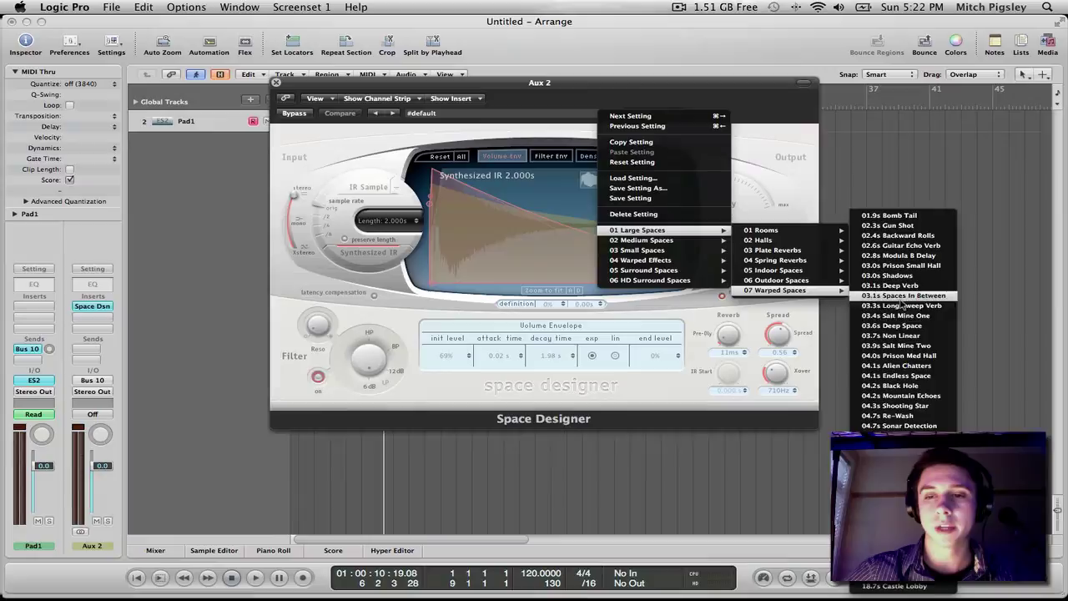
left_click(922, 386)
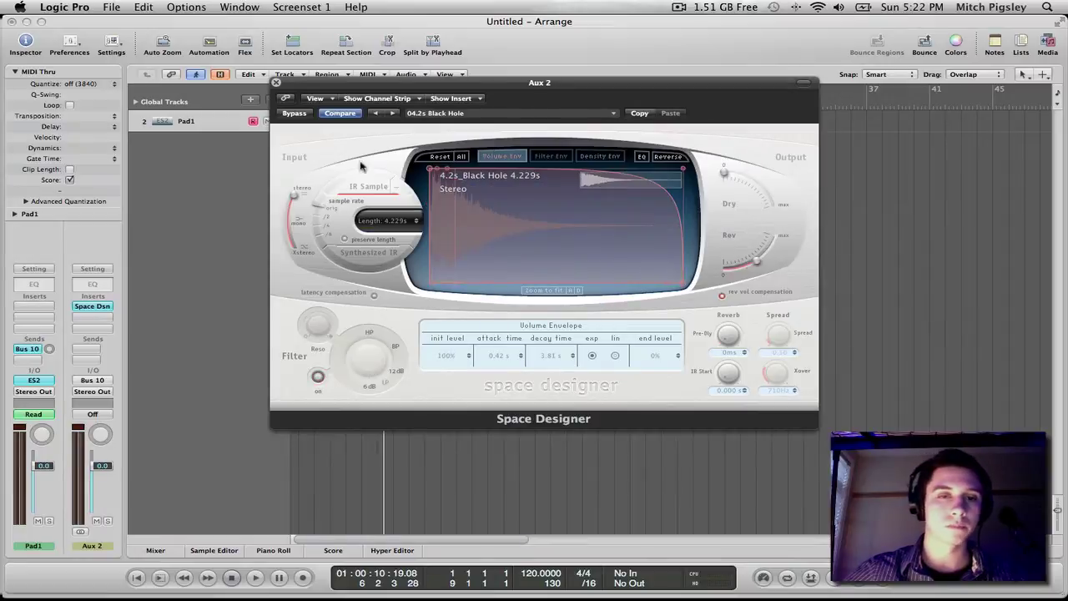
left_click_drag(433, 86, 527, 89)
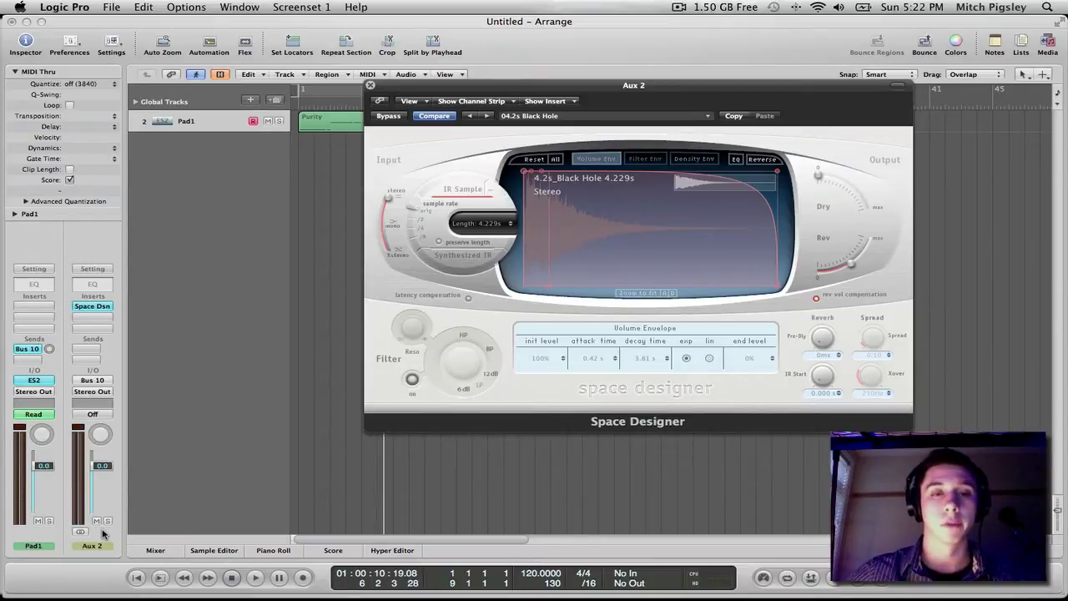
Step: Set Pad1's Bus 10 send level to 0.0 dB
left_click_drag(49, 350, 50, 346)
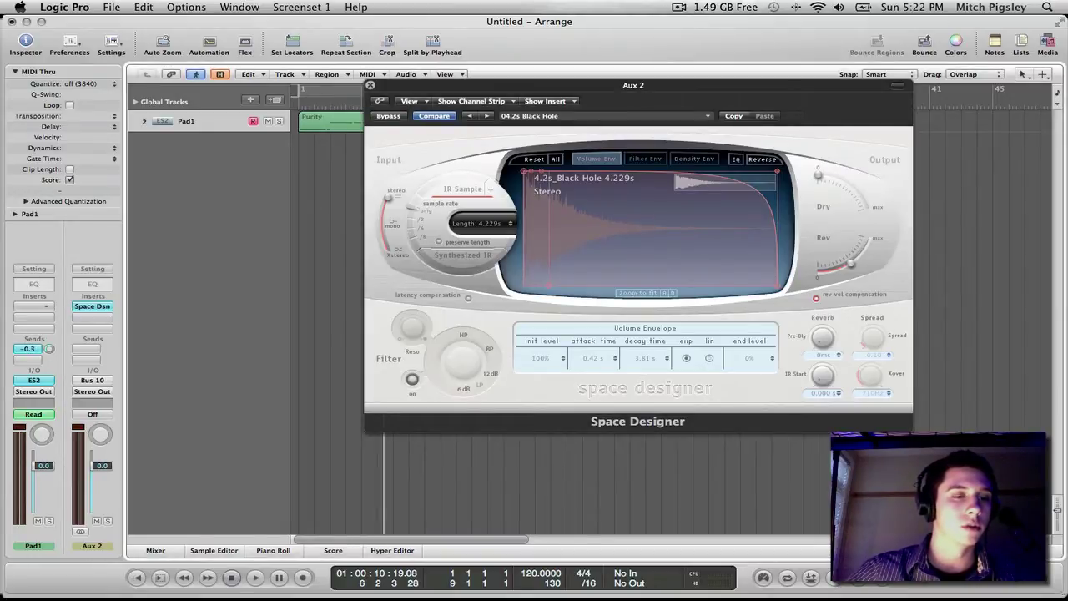
left_click_drag(49, 349, 50, 347)
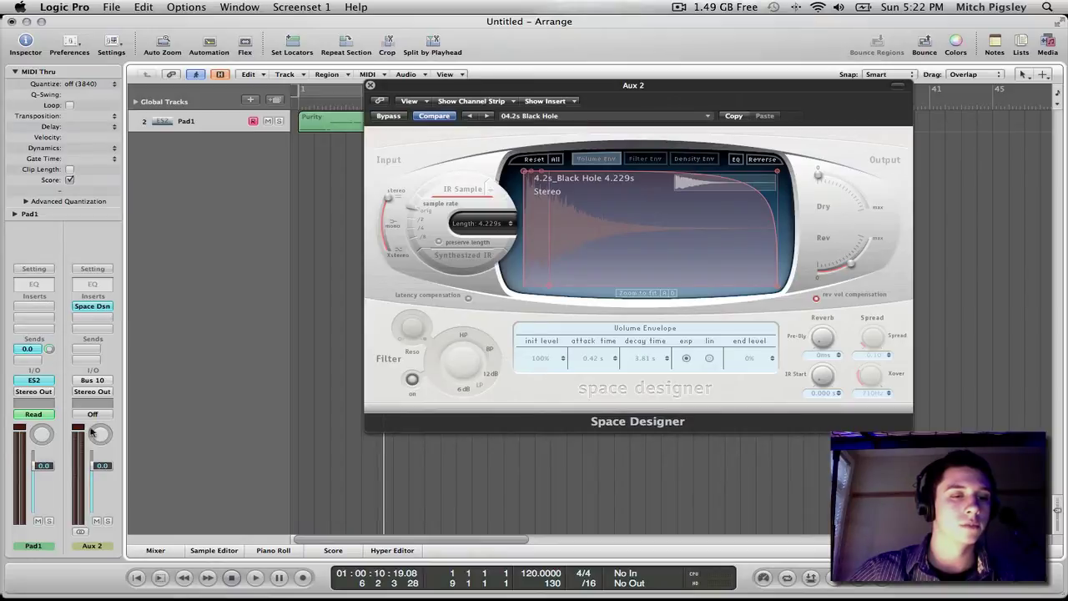
left_click_drag(384, 422, 450, 425)
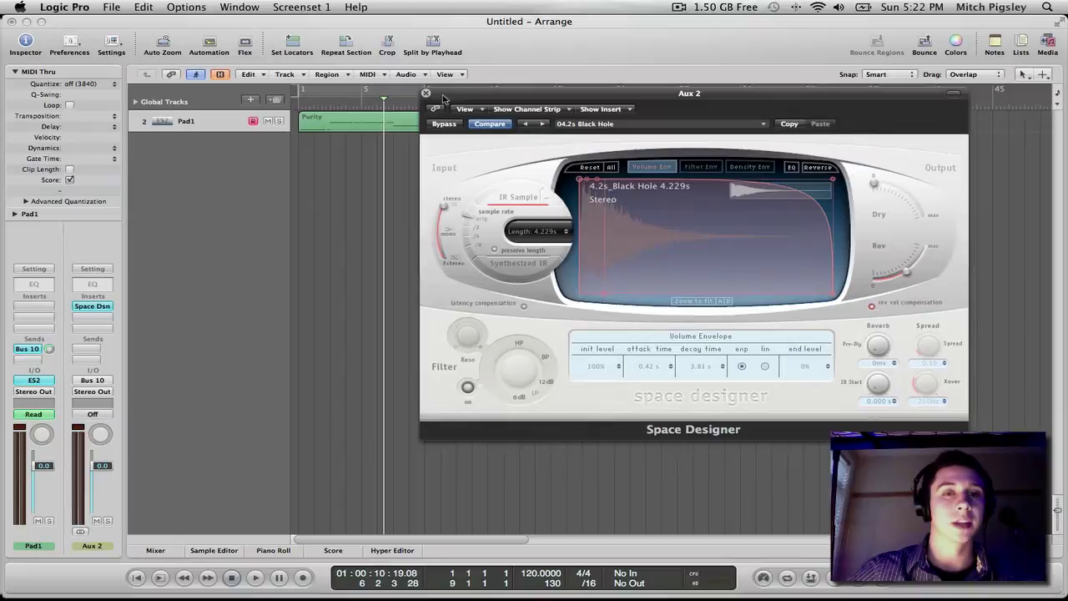
left_click_drag(458, 90, 448, 94)
Step: Close the Space Designer window and rename Aux 2 to Pad1Verb
left_click(425, 93)
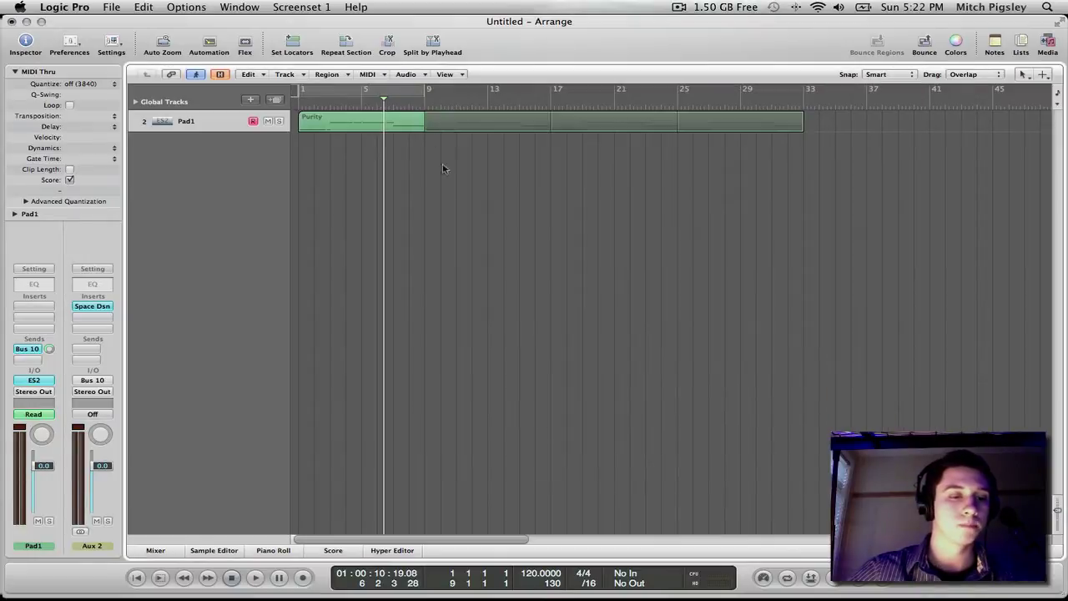
double_click(93, 546)
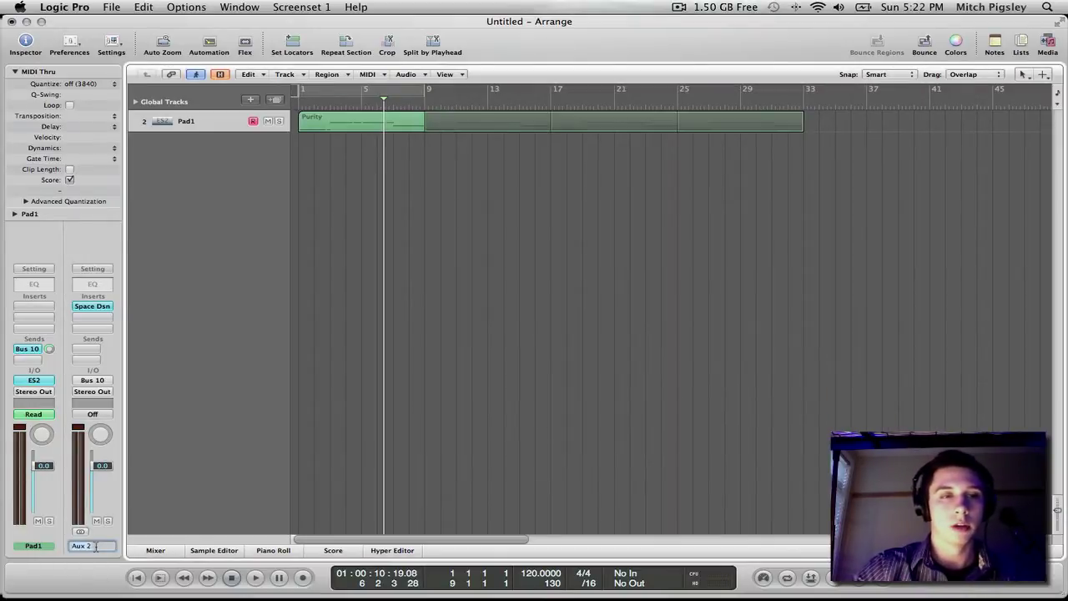
type("Pad1")
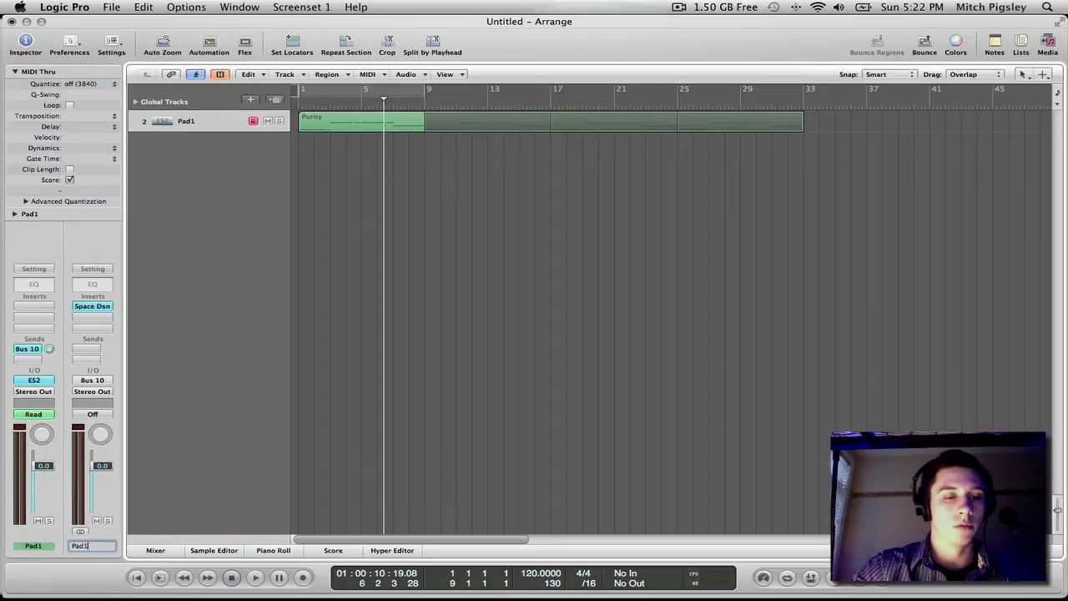
type("Verb")
key("Return")
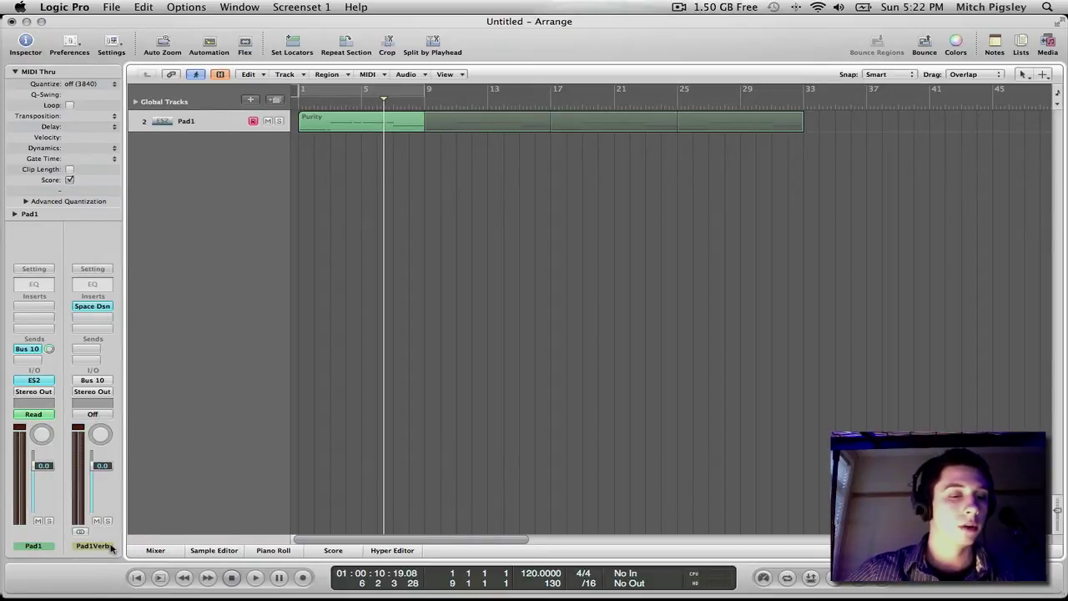
Step: Create an arrange track for the Pad1Verb channel strip from the Mixer
left_click(155, 551)
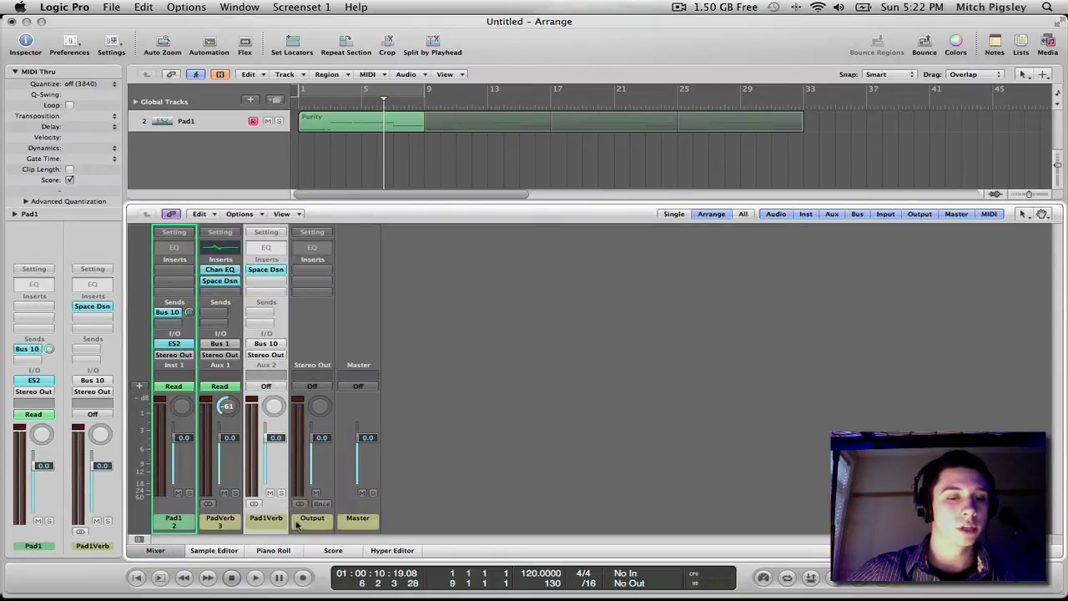
left_click(242, 215)
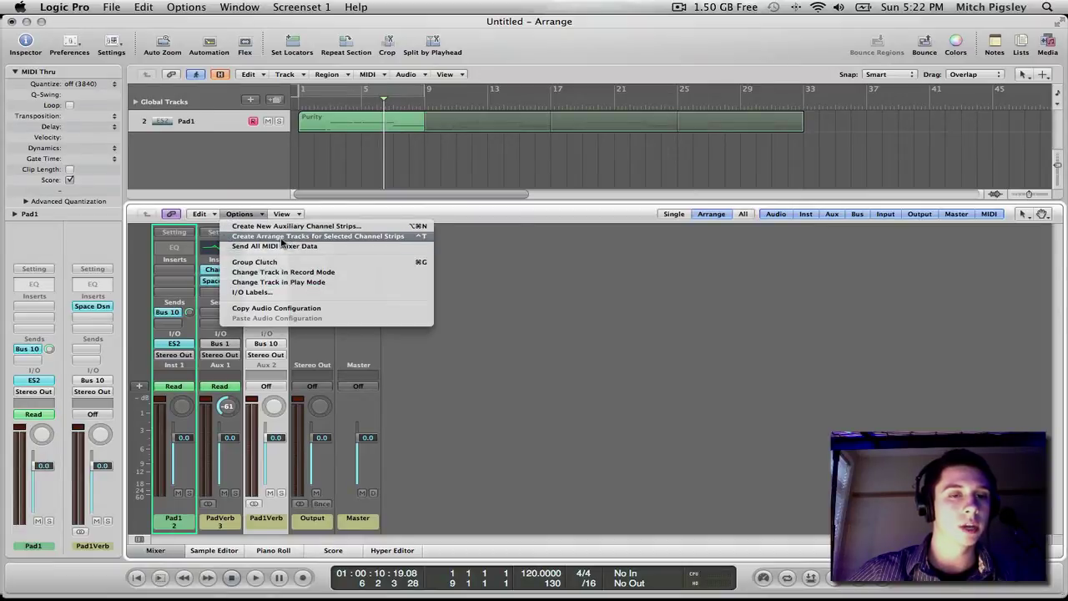
left_click(282, 239)
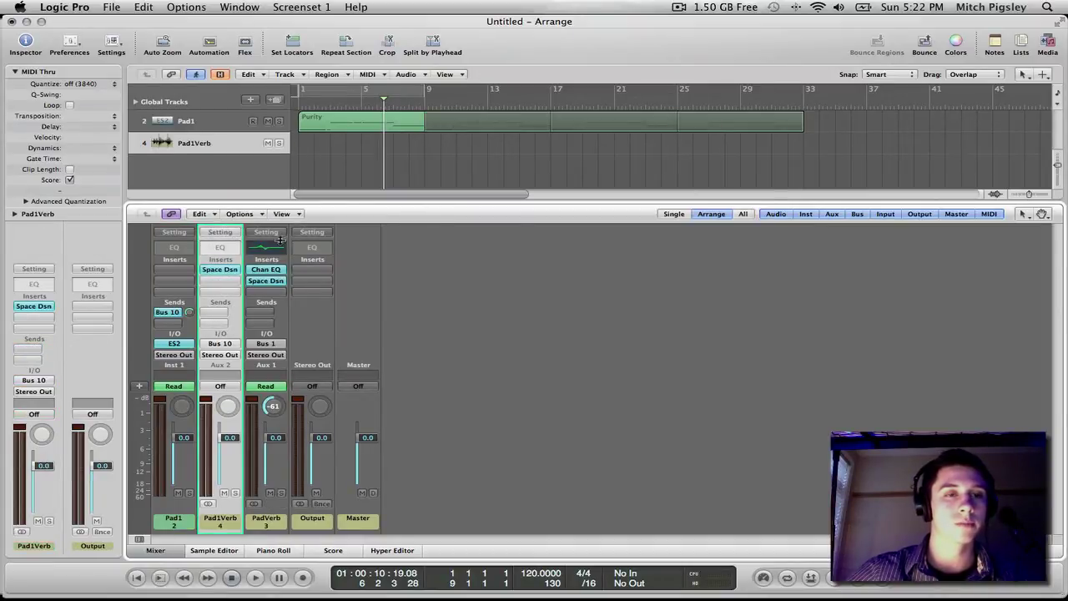
left_click(158, 551)
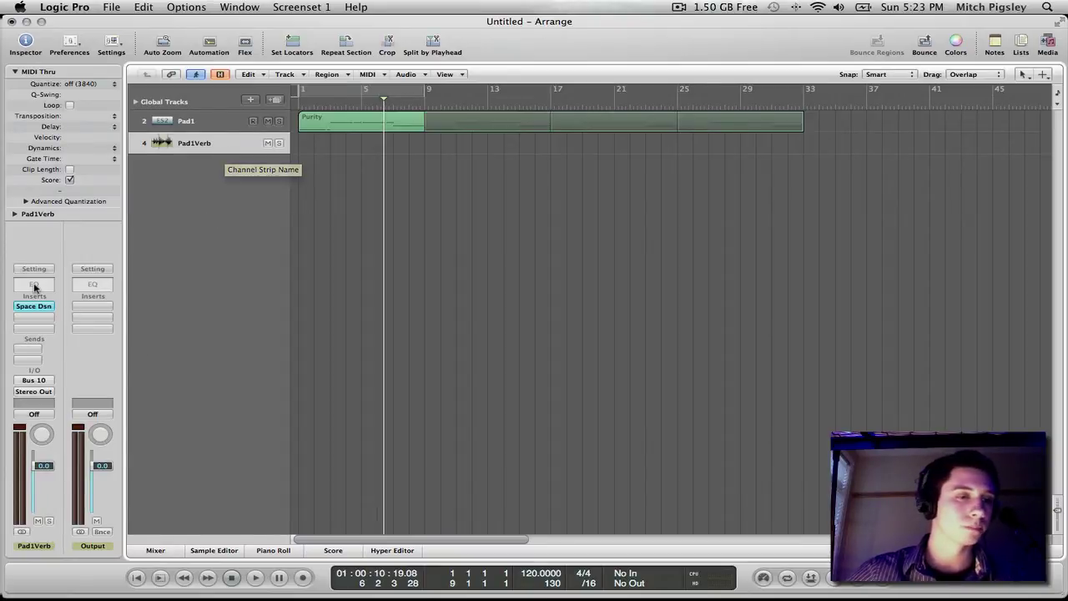
Step: Add a Channel EQ to both Pad1 and Pad1Verb and arrange the two EQ windows
left_click(209, 123)
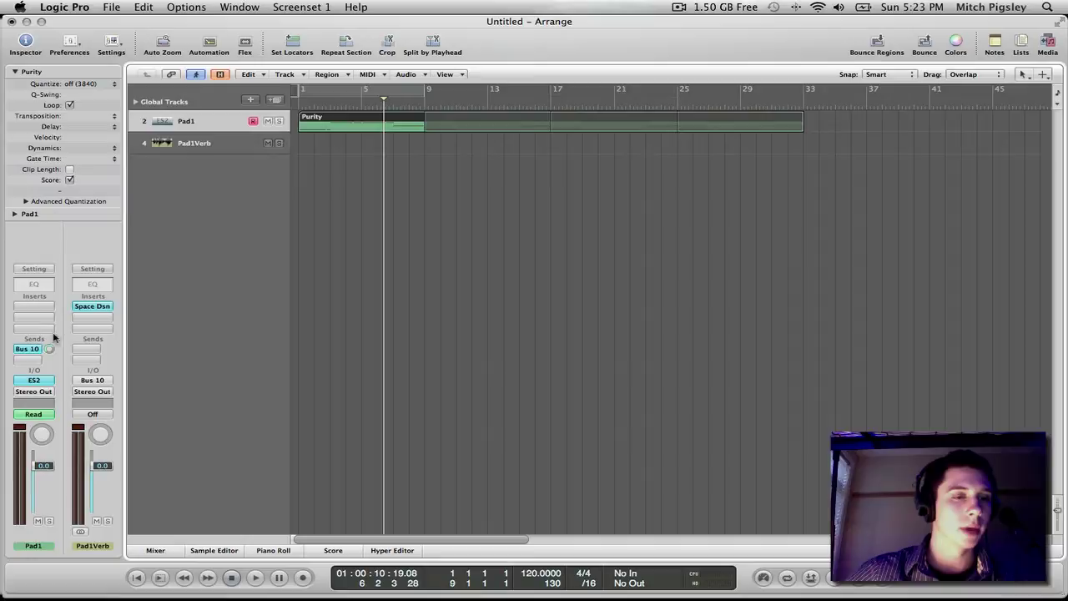
double_click(40, 285)
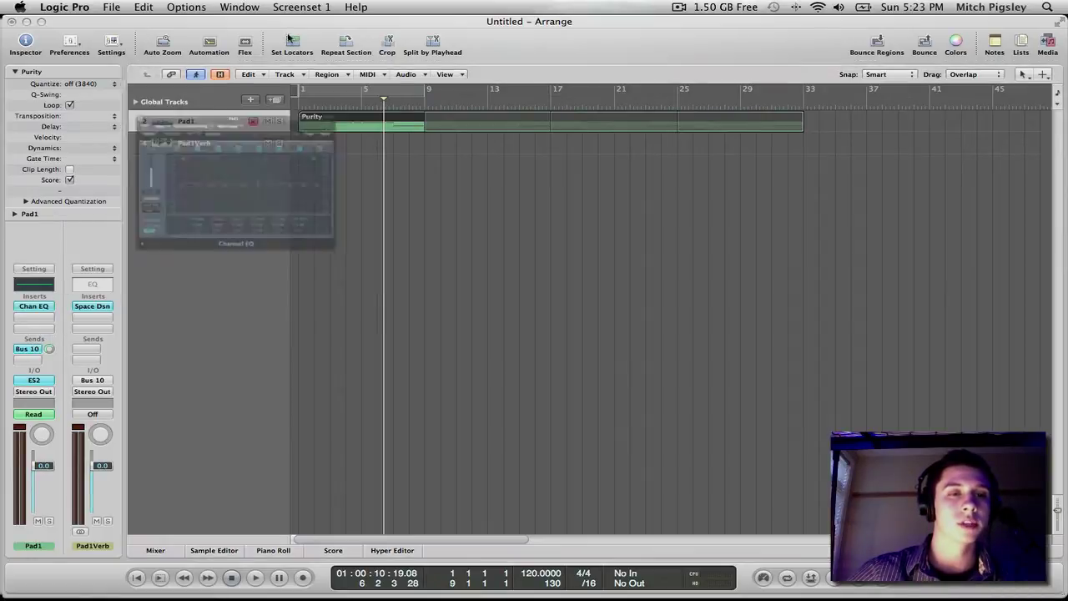
left_click_drag(173, 60, 744, 87)
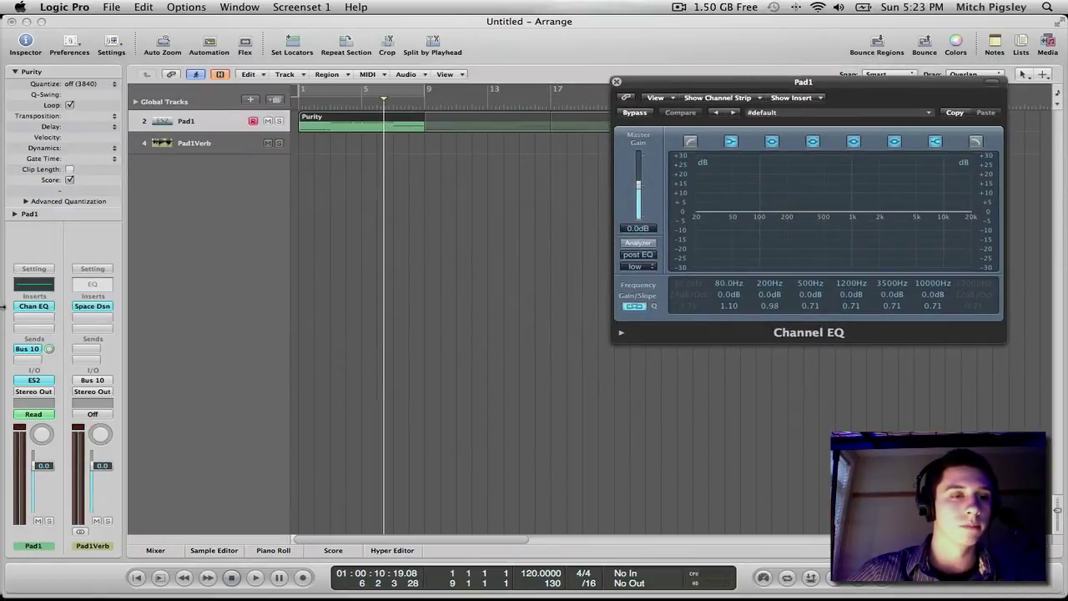
double_click(89, 285)
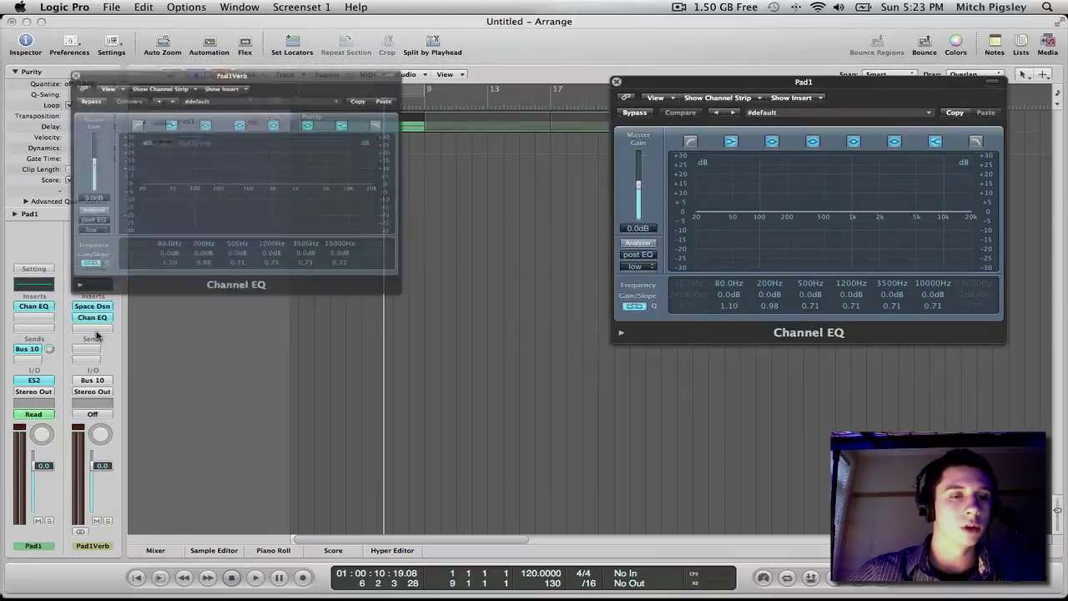
left_click_drag(245, 54, 418, 84)
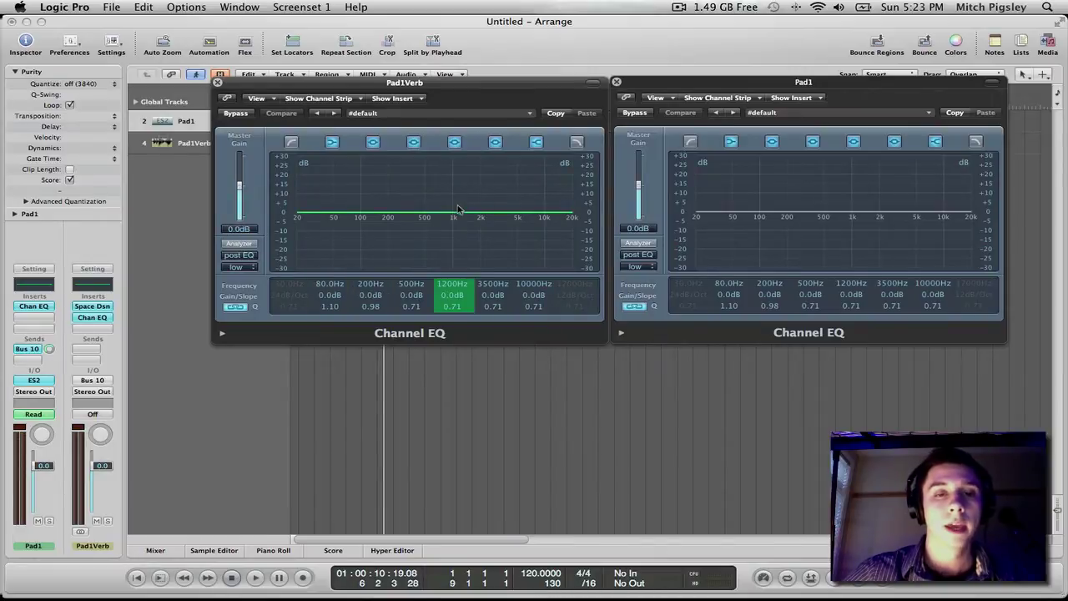
left_click_drag(333, 90, 339, 220)
left_click(754, 173)
left_click_drag(715, 83, 722, 212)
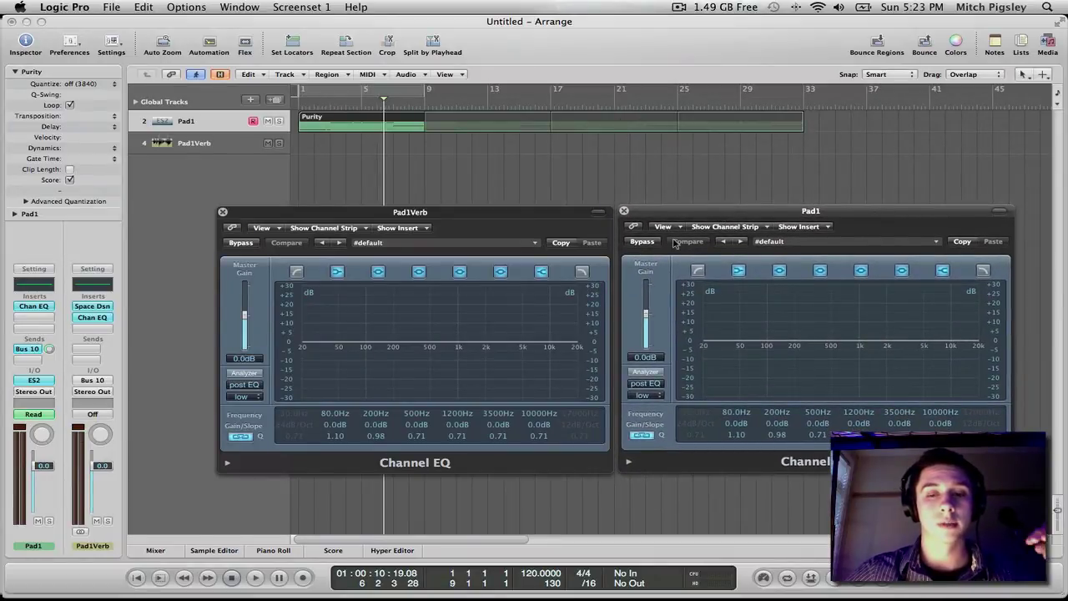
Step: Play from bar 1, turn on the Analyzer in both EQs, then stop playback
left_click(136, 578)
key("space")
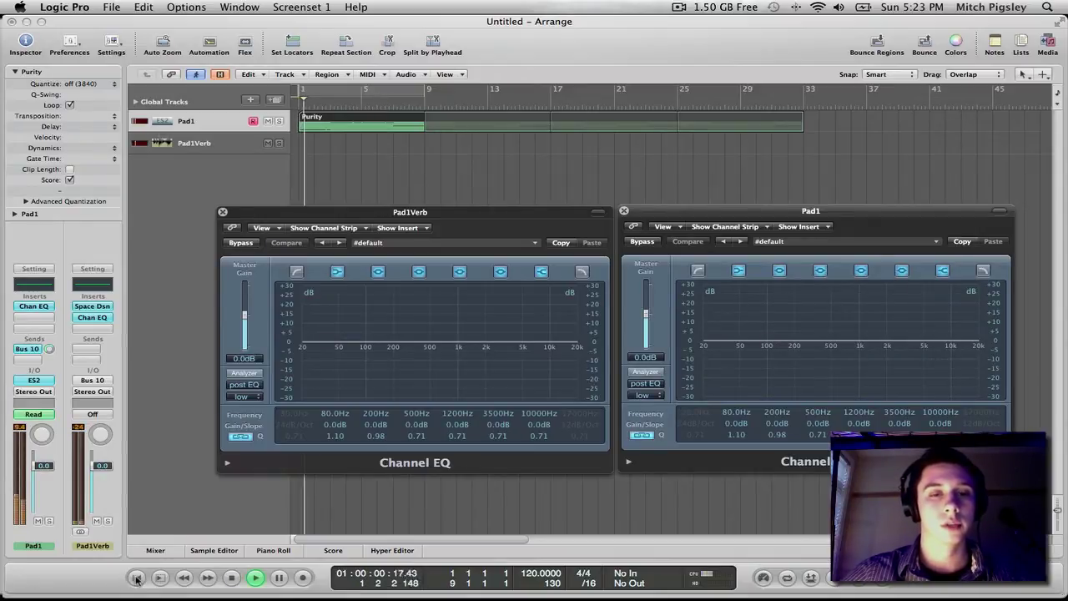
left_click(244, 372)
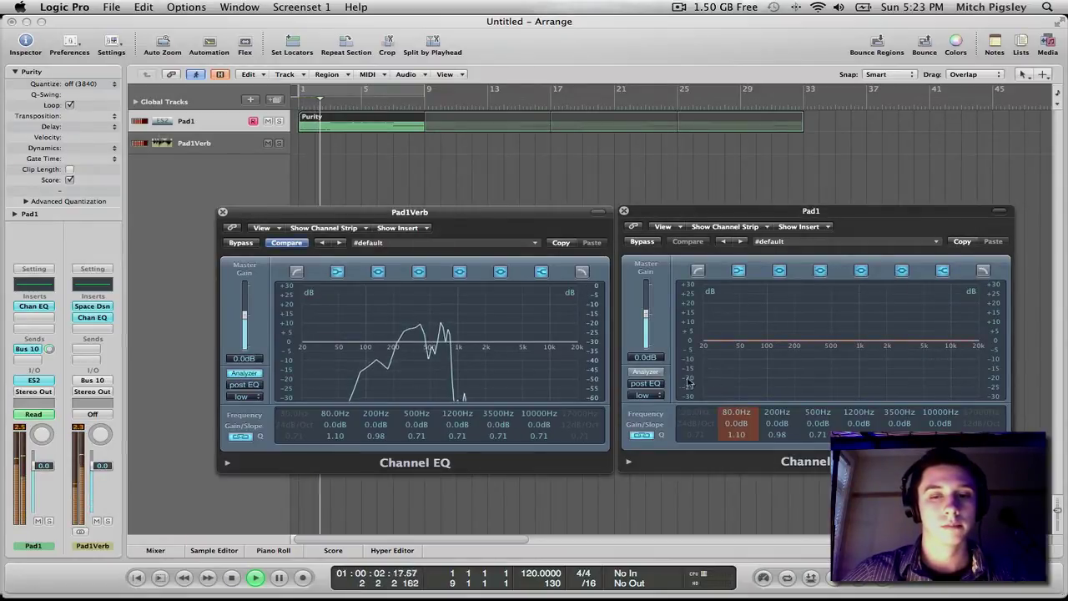
left_click(645, 370)
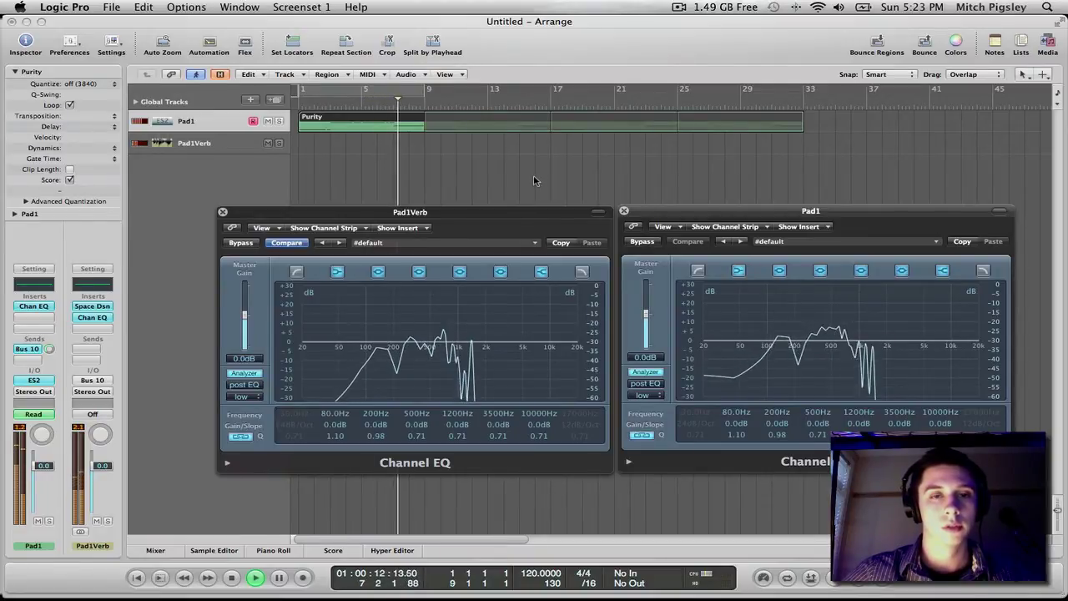
key("space")
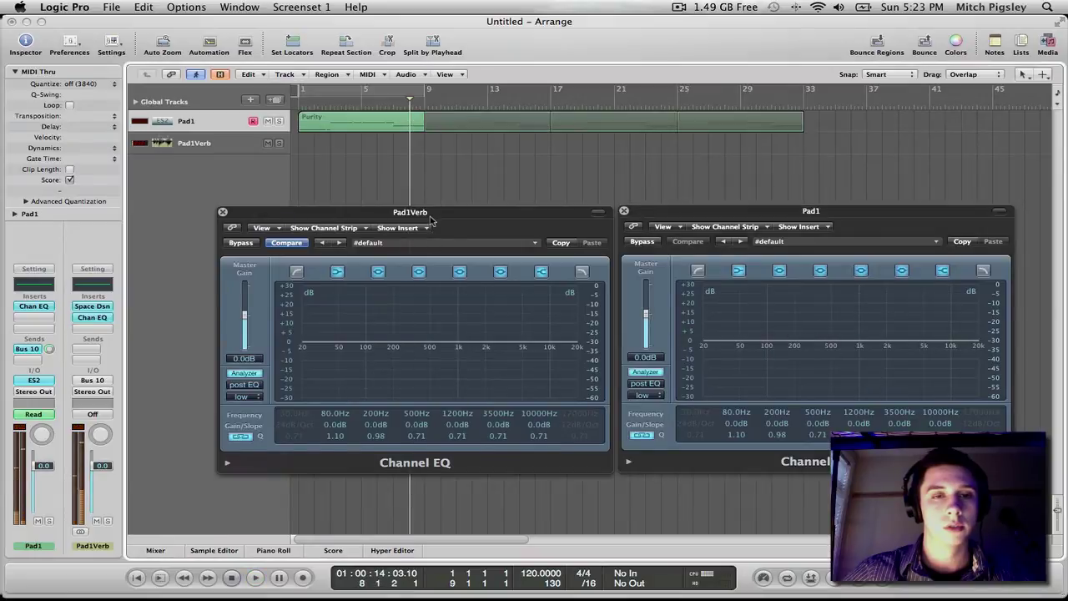
left_click_drag(430, 219, 435, 218)
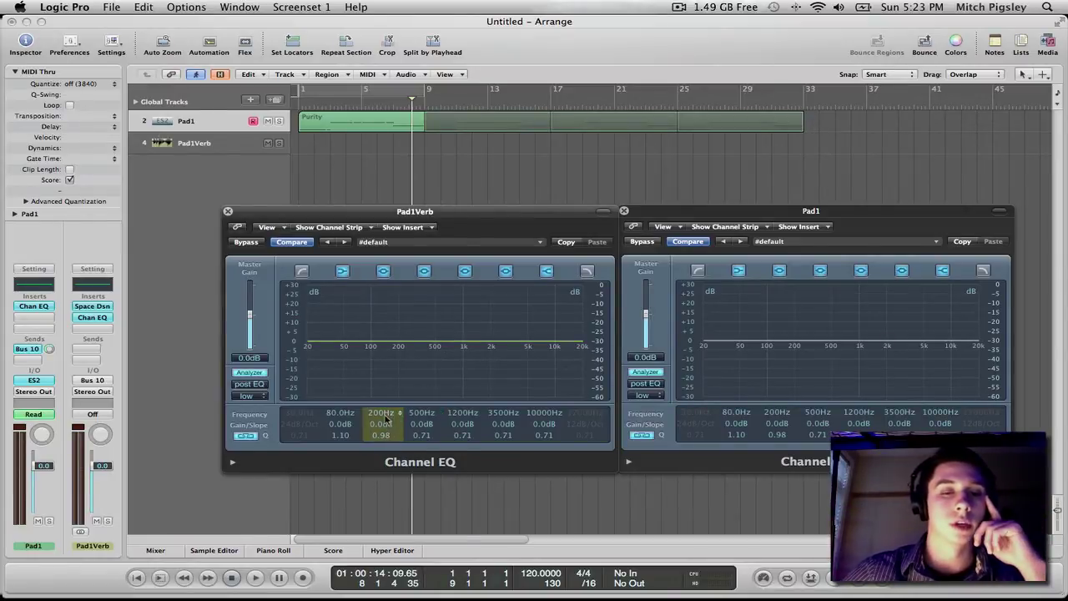
Step: Set Pad1Verb's EQ to +8 dB at 200 Hz and -8 dB at 500 Hz (Q 0.48)
left_click_drag(382, 427, 385, 420)
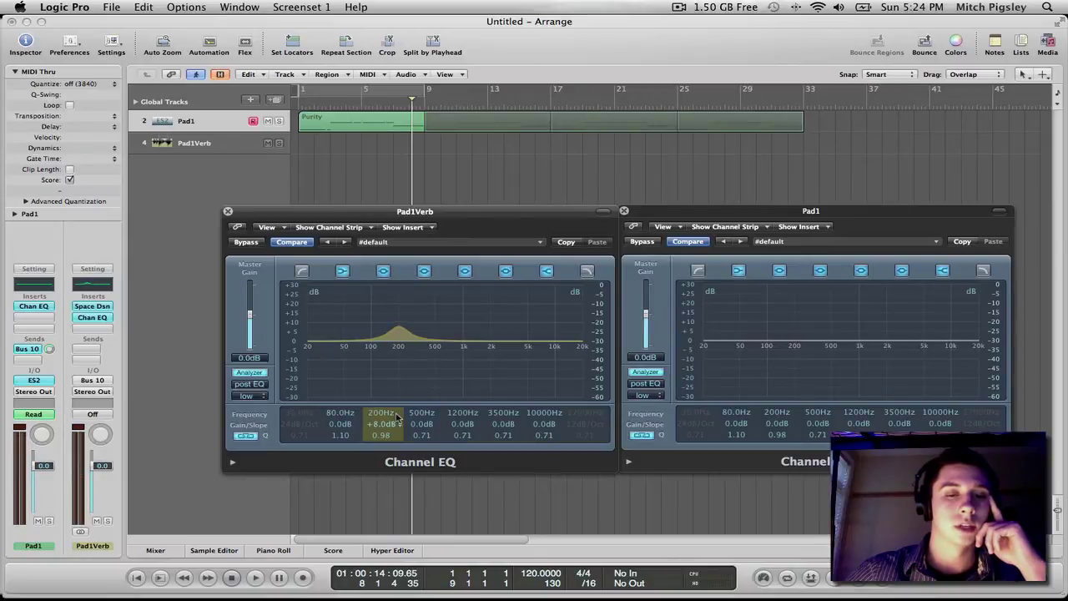
left_click_drag(423, 428, 424, 435)
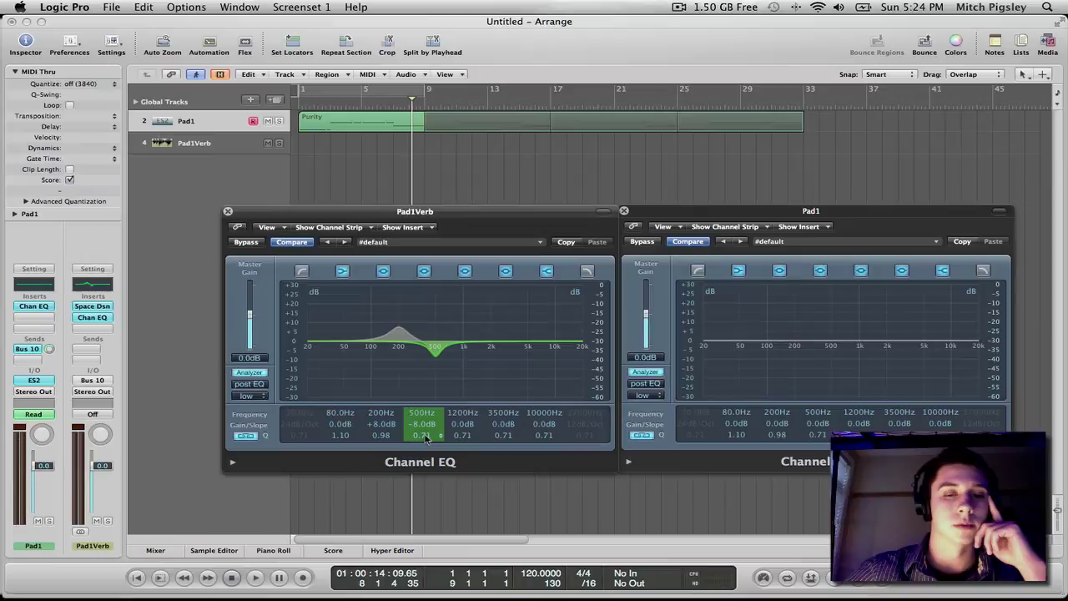
left_click_drag(426, 439, 425, 449)
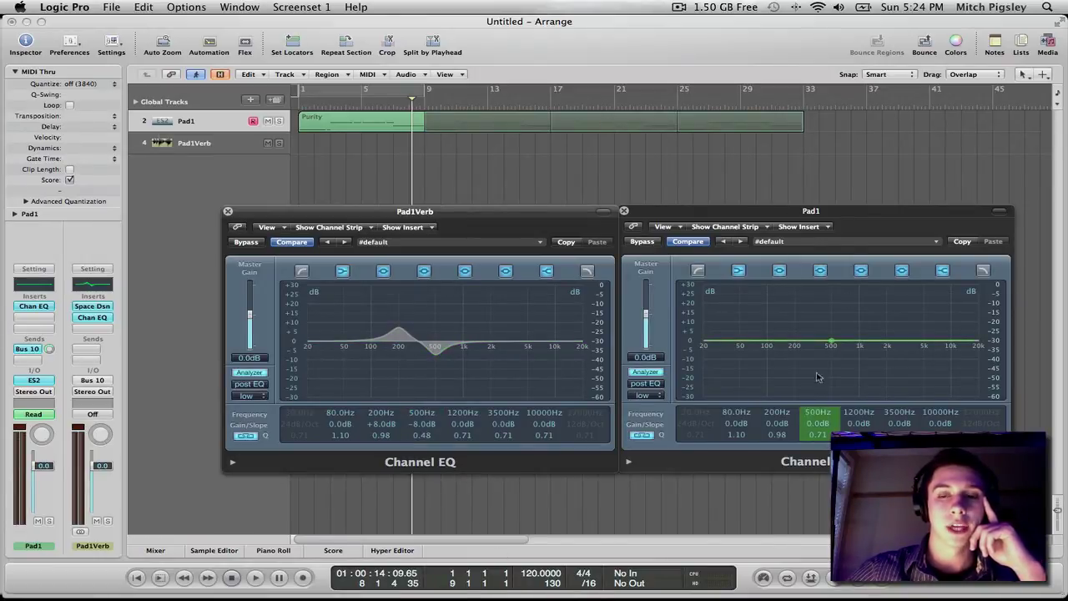
Step: Give Pad1's EQ the opposite curve, cutting 200 Hz by 8 dB, and close its window
left_click_drag(776, 430, 777, 437)
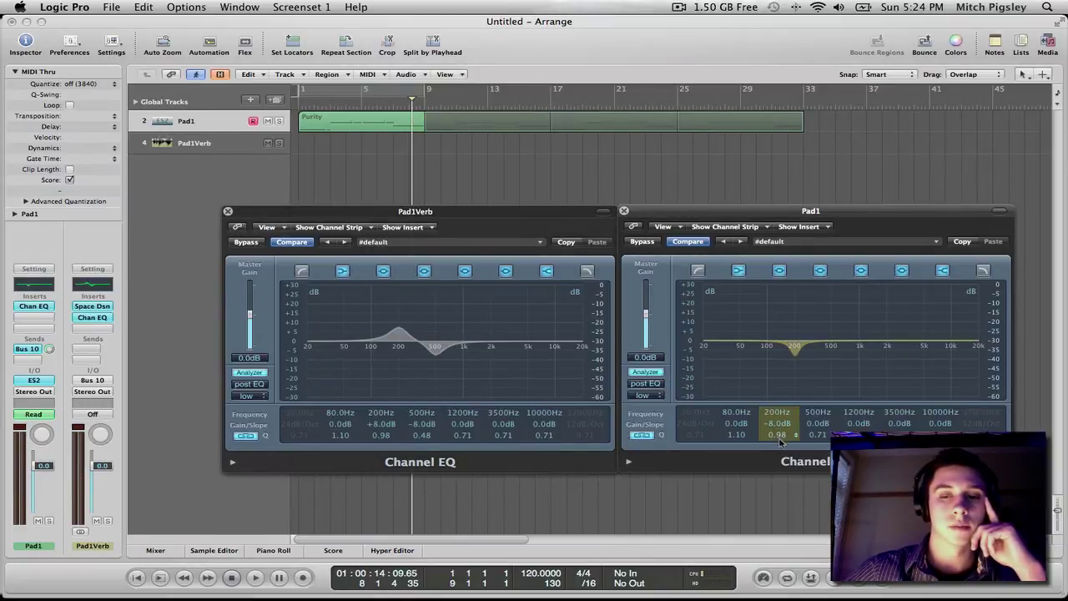
left_click_drag(780, 442, 825, 434)
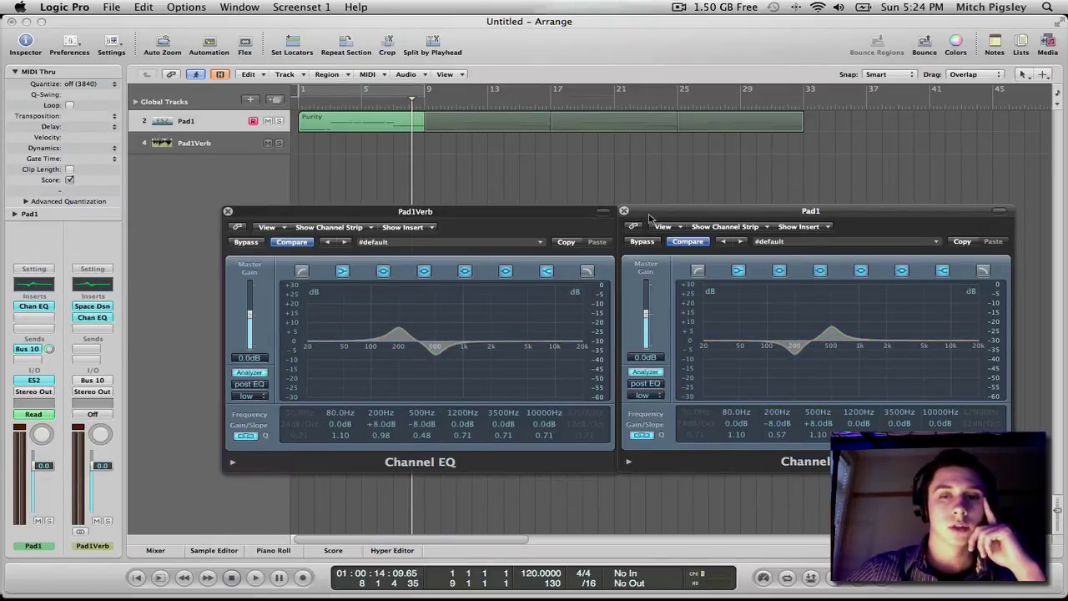
left_click_drag(650, 219, 654, 216)
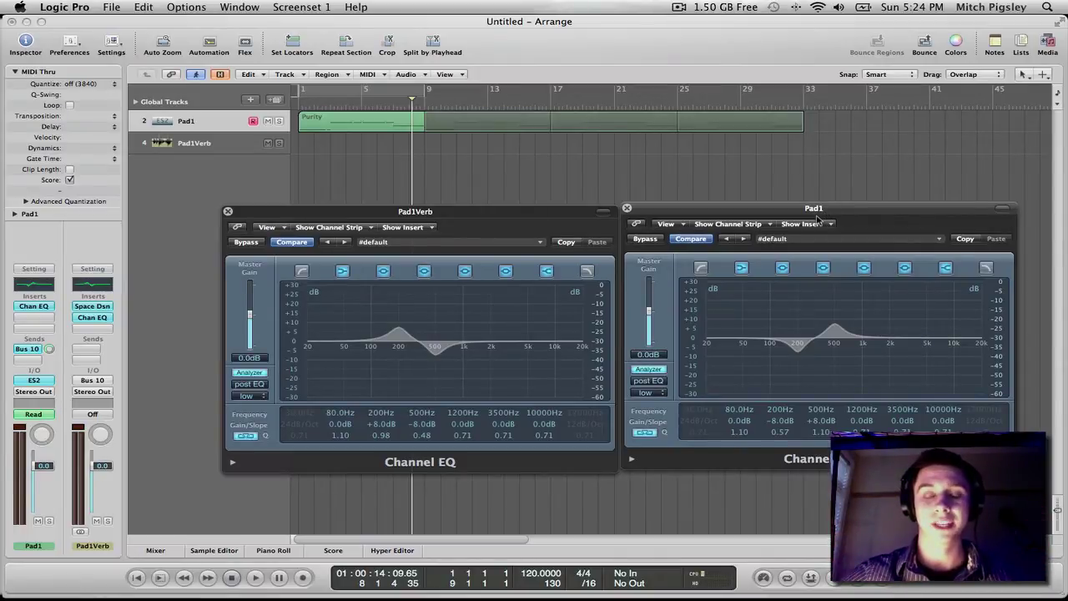
left_click(626, 208)
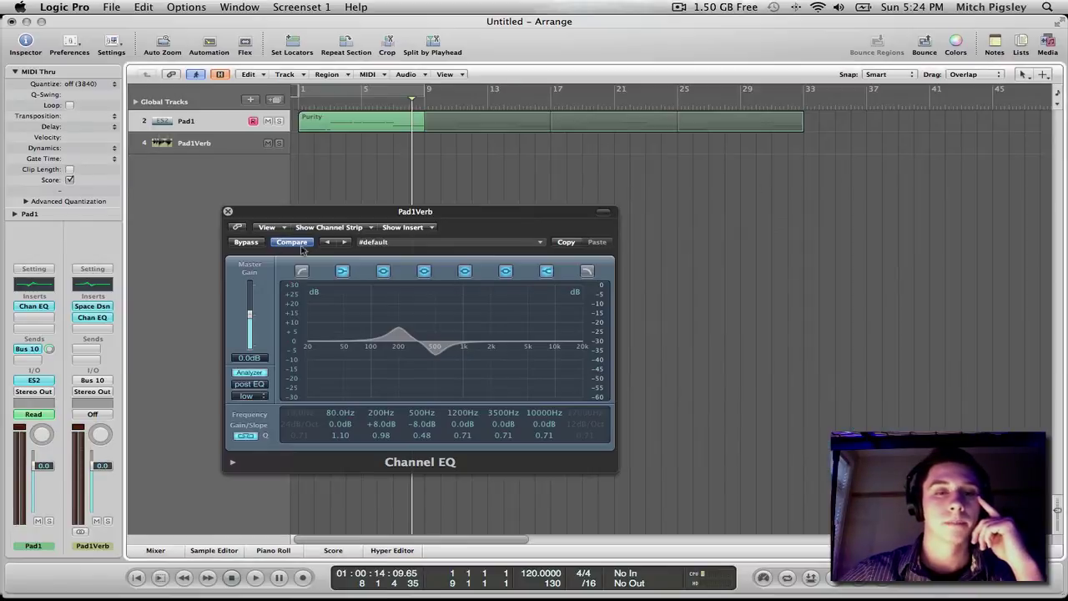
Step: Close Pad1Verb's EQ and show automation with both lanes set to Pan
left_click(227, 212)
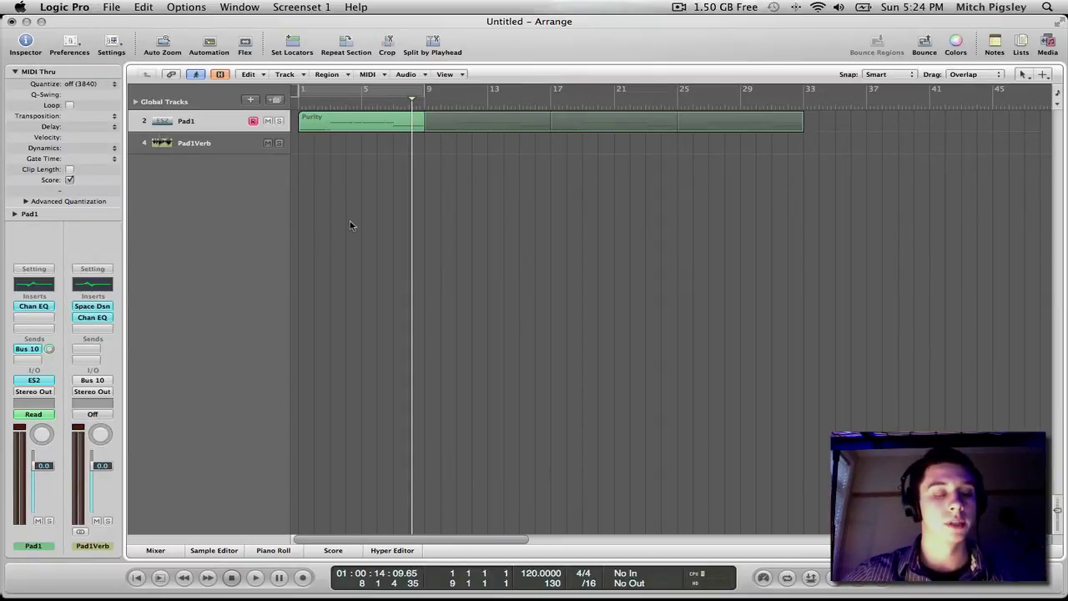
key("a")
left_click(211, 137)
left_click(265, 156)
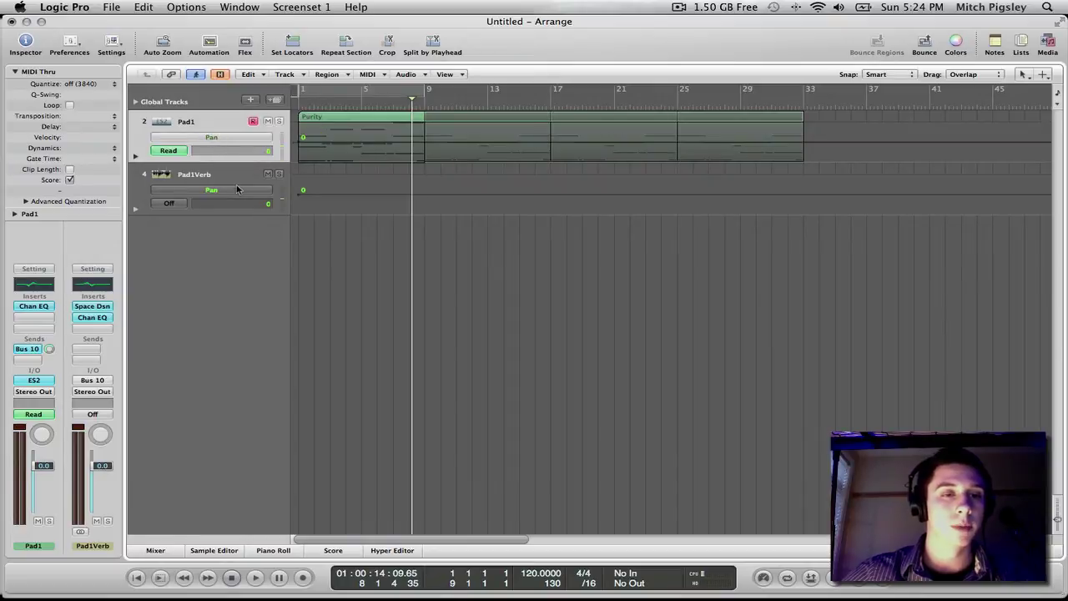
left_click(237, 190)
left_click(396, 225)
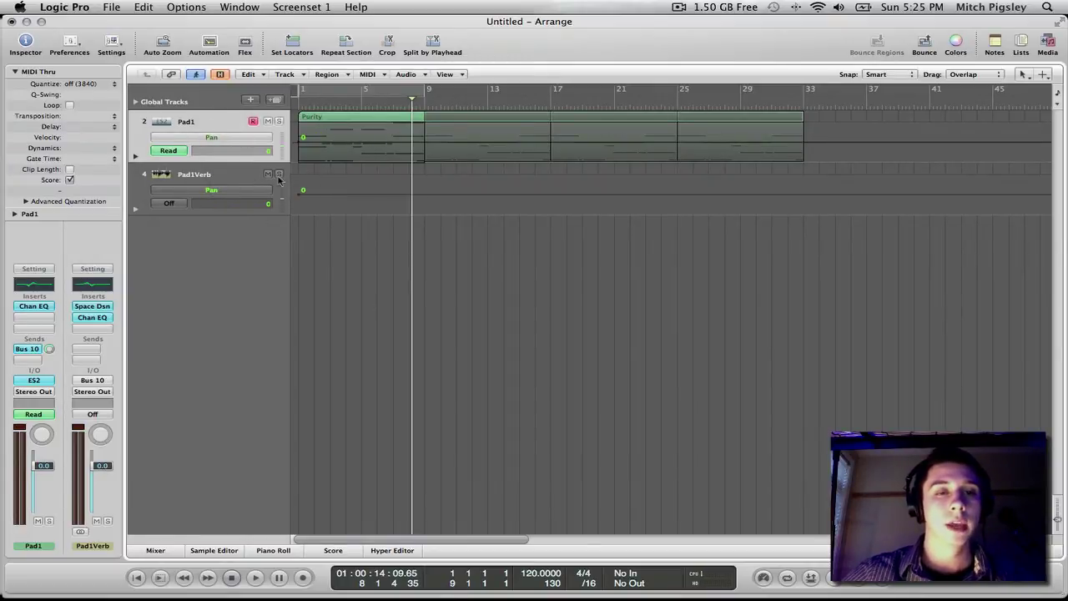
Step: Place Pad1 pan points at bars 1, 5 and 9 set to -63, +63 and -61
left_click(364, 142)
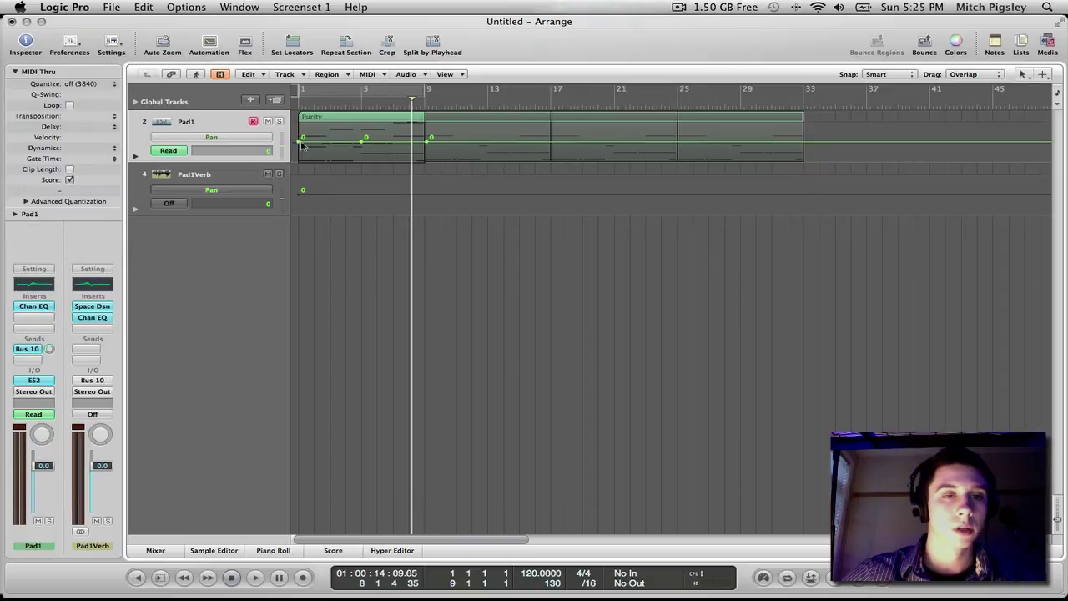
left_click_drag(302, 142, 300, 126)
left_click_drag(361, 142, 360, 158)
left_click_drag(427, 138, 427, 129)
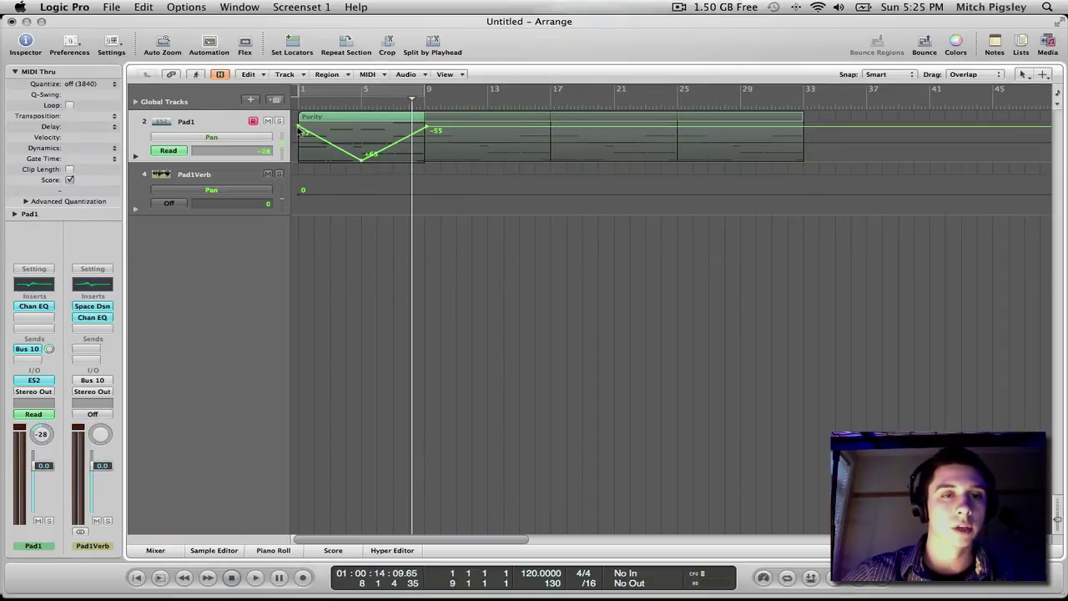
left_click_drag(300, 130, 301, 125)
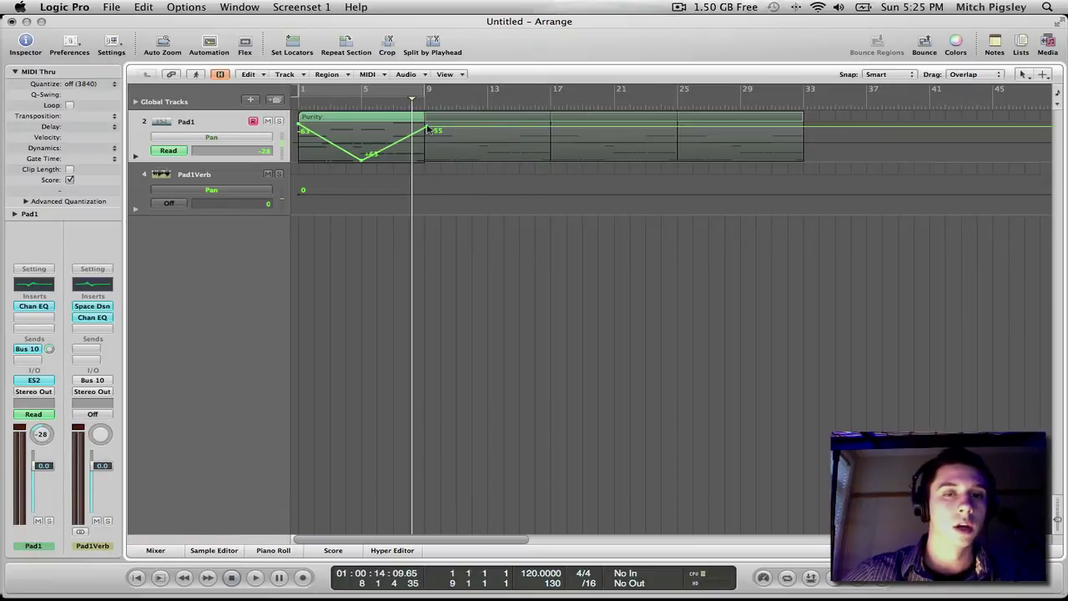
left_click_drag(427, 129, 427, 126)
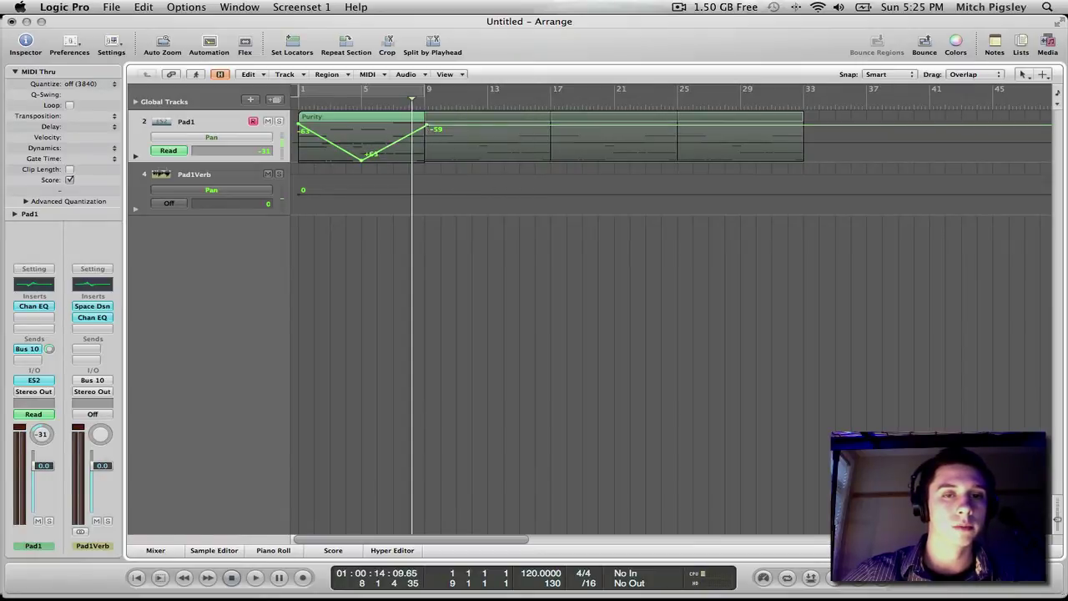
left_click(427, 126)
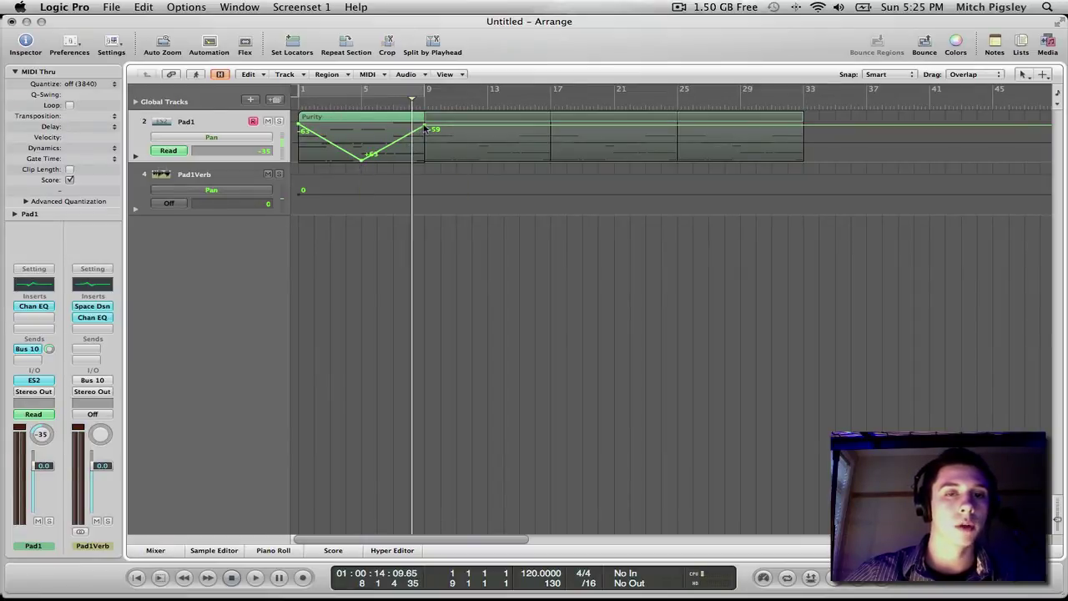
left_click_drag(424, 126, 424, 125)
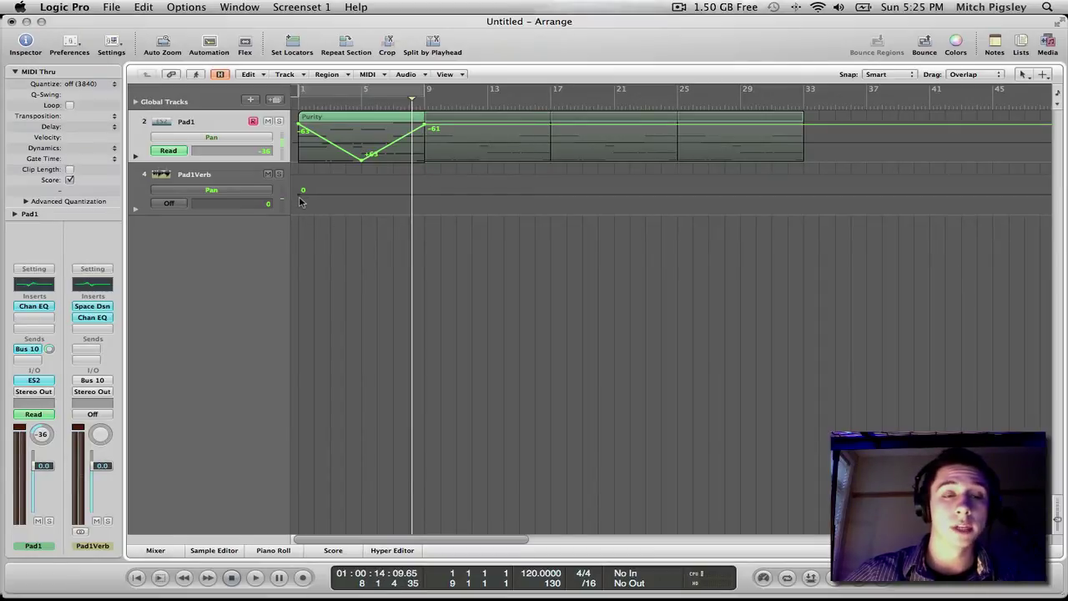
Step: Place Pad1Verb pan points at bars 1, 5 and 9 set to +63, -64 and +63
left_click(361, 195)
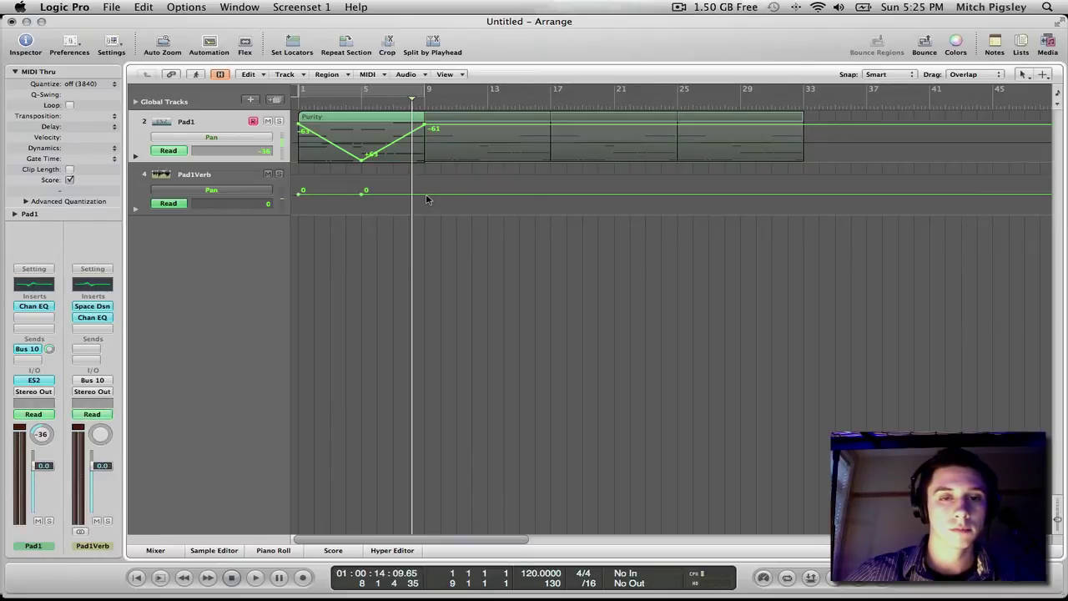
left_click_drag(303, 200, 303, 212)
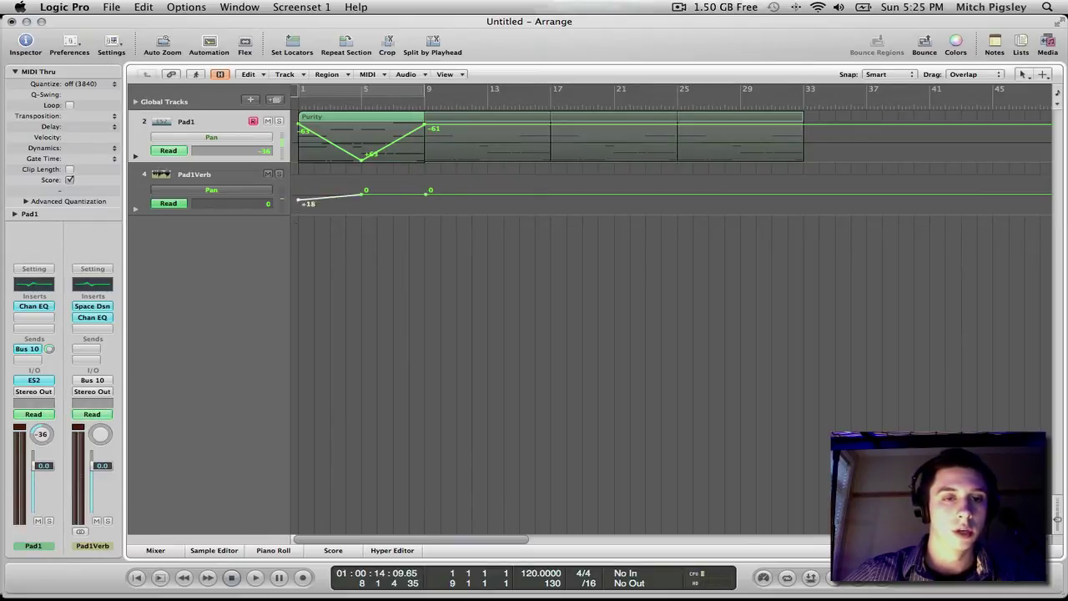
left_click_drag(361, 197, 360, 176)
left_click(360, 176)
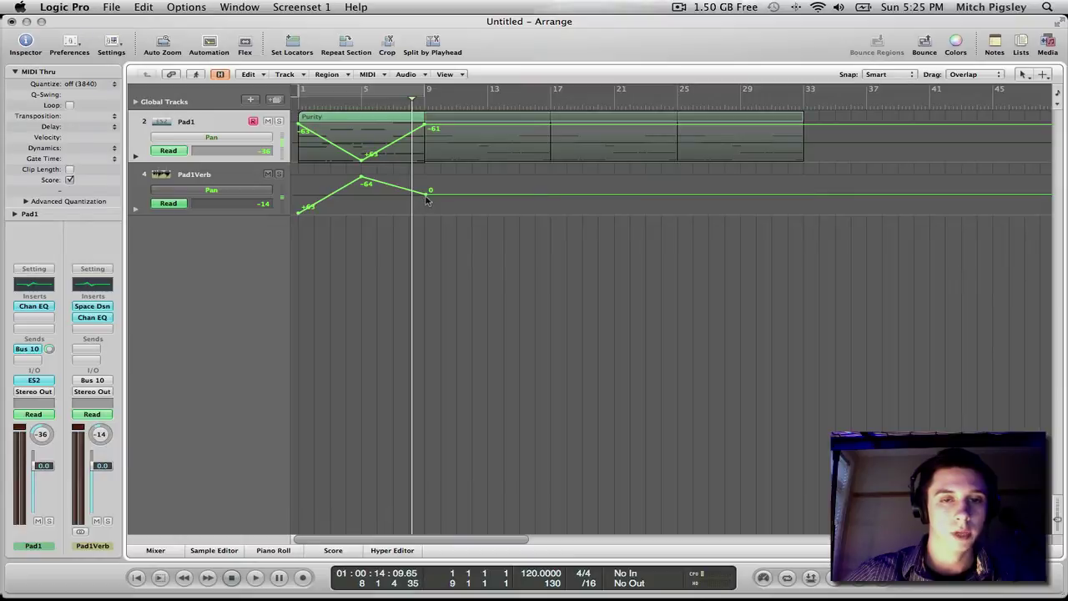
mouse_move(426, 199)
left_mouse_down()
mouse_move(426, 212)
mouse_move(390, 213)
mouse_move(425, 213)
left_mouse_up()
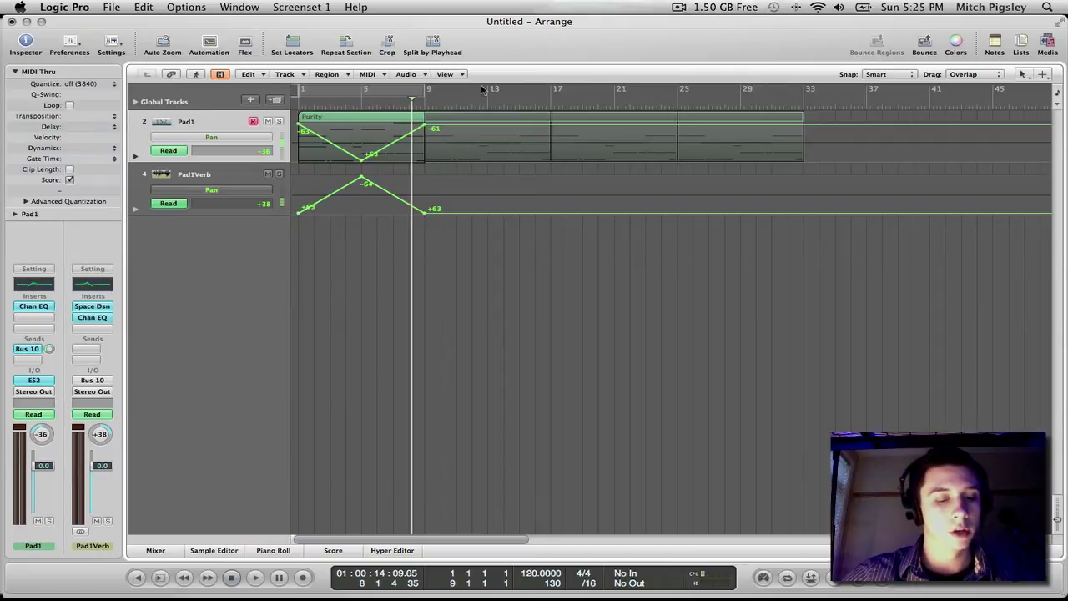
Step: Select Pad1's bars 1–9 pan automation with the Automation Select tool and copy it along the region
key("Escape")
key("Escape")
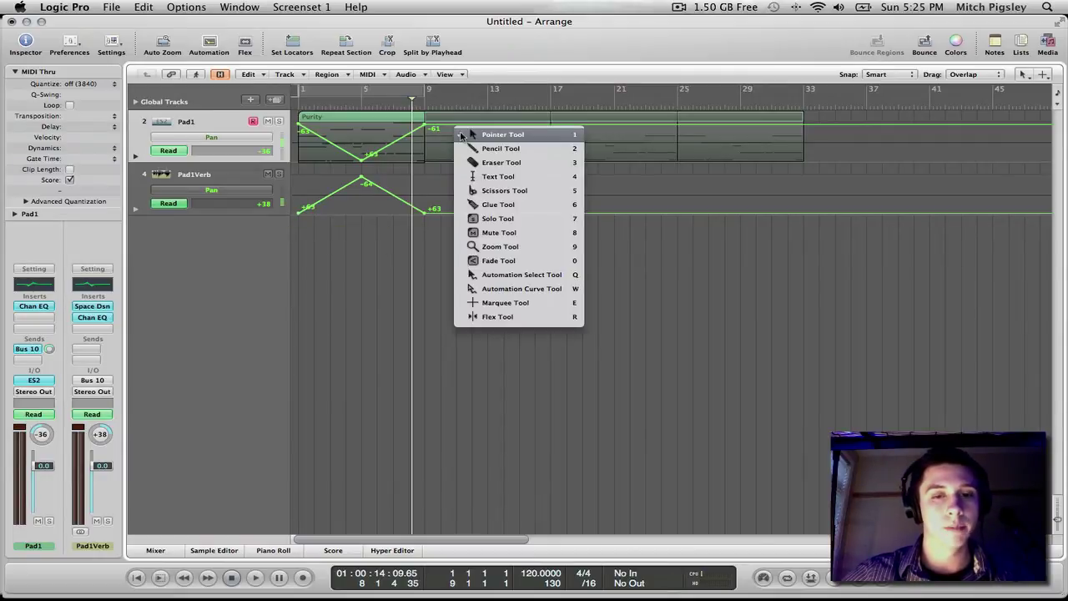
mouse_move(417, 154)
left_mouse_down()
mouse_move(400, 174)
mouse_move(407, 156)
left_mouse_up()
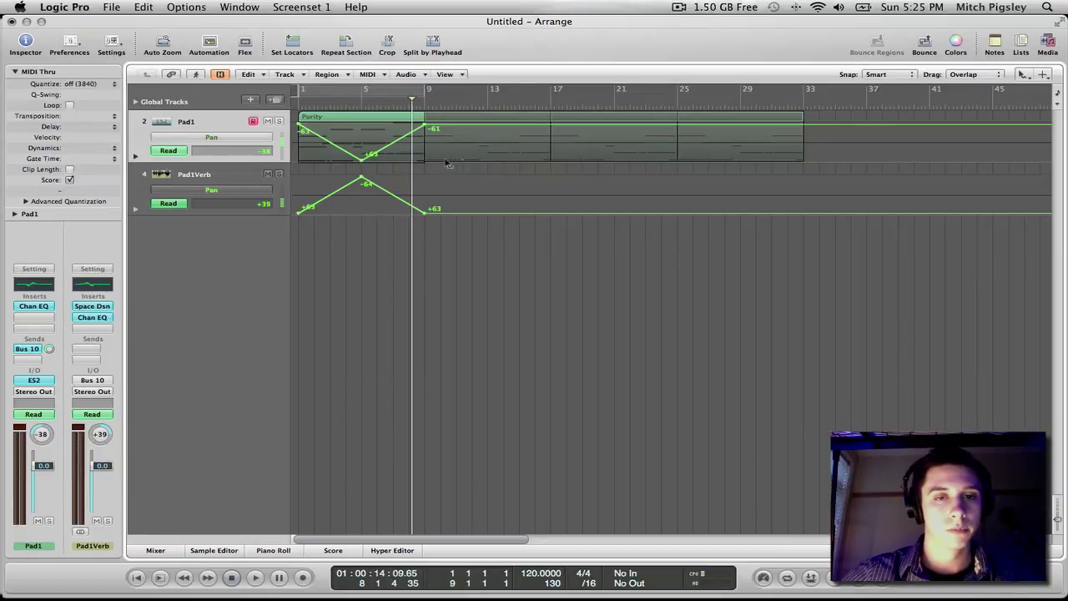
left_click(367, 171)
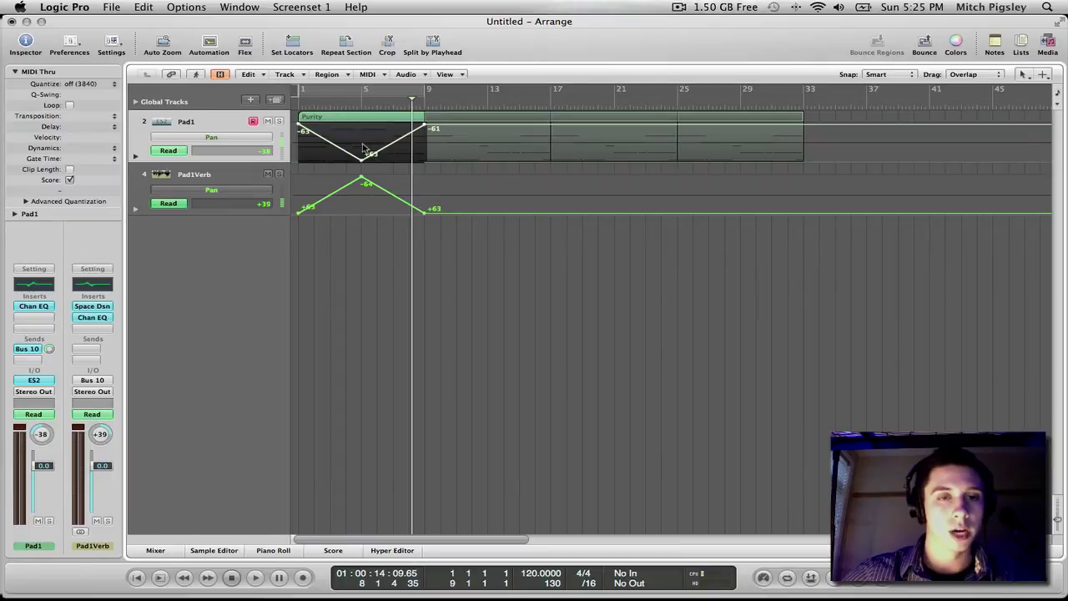
left_click_drag(376, 156, 736, 140)
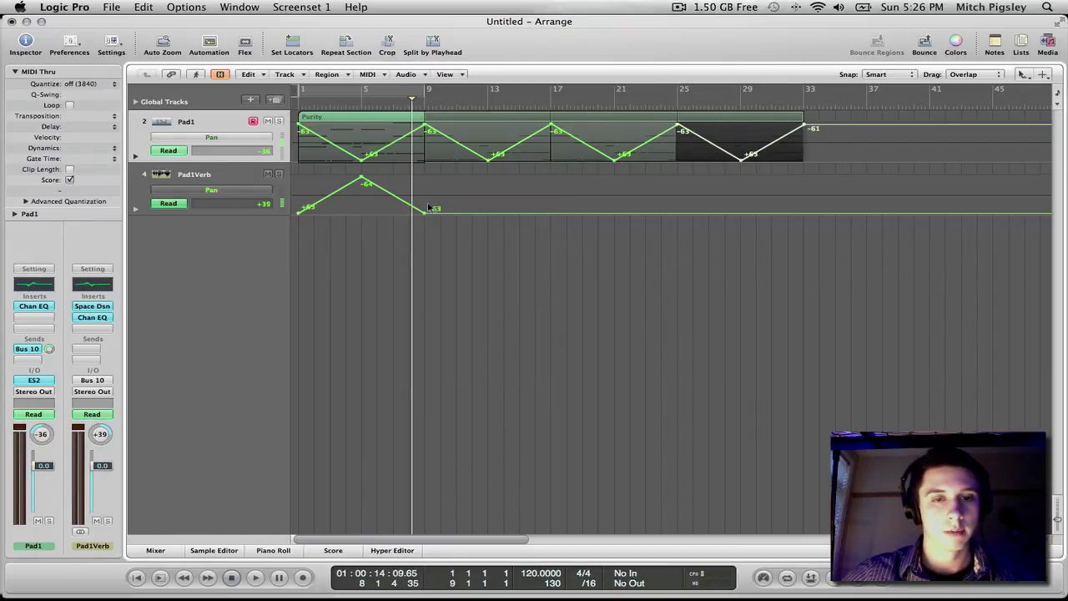
Step: Select Pad1Verb's pan automation and copy it from bar 9 onward through bar 33
left_click_drag(453, 181, 305, 241)
key("Escape")
key("Escape")
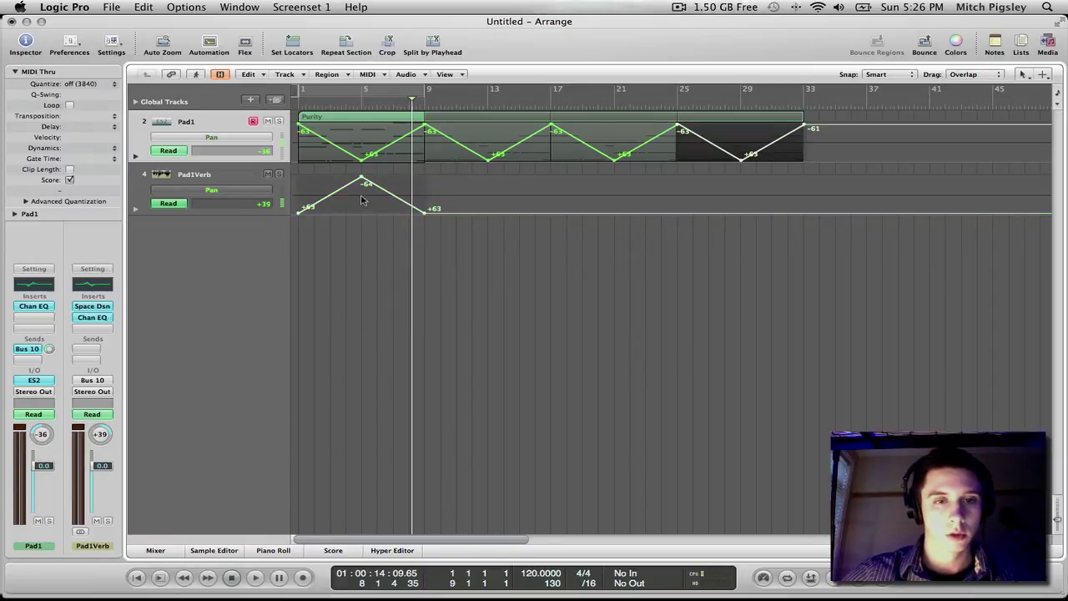
left_click_drag(362, 199, 694, 223)
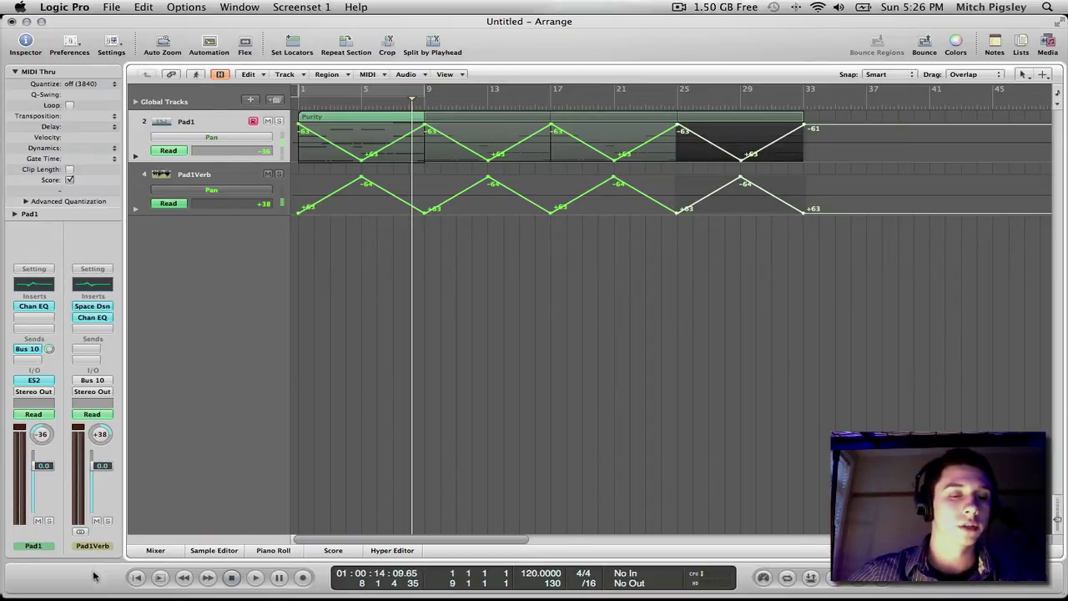
left_click(136, 577)
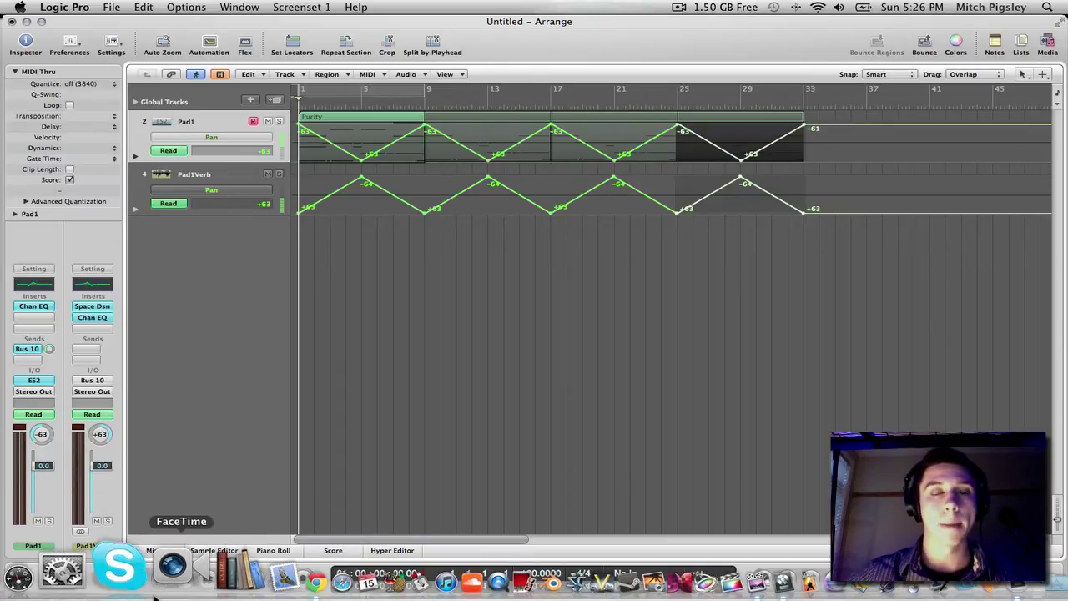
key("space")
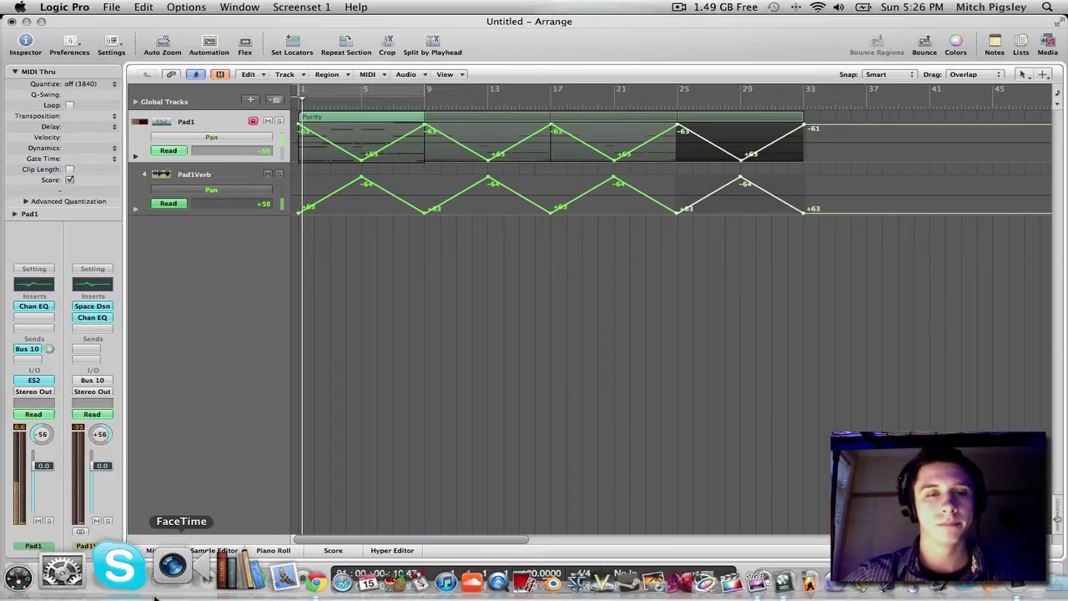